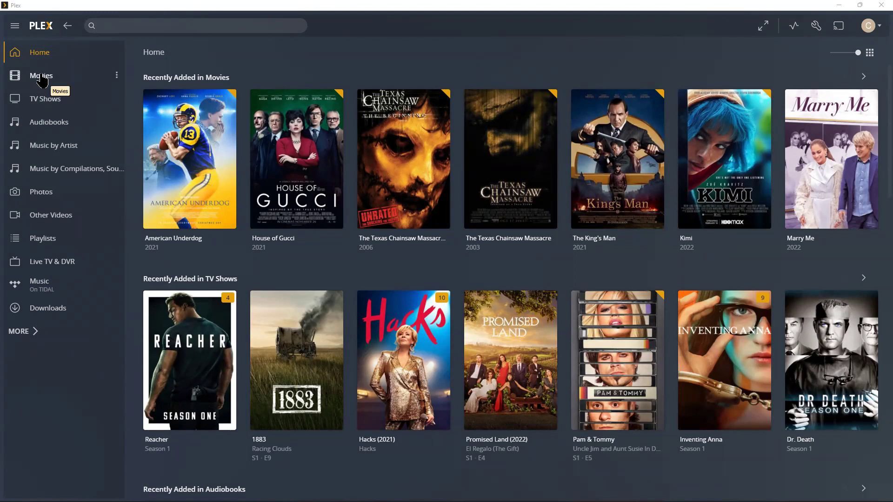
Open the Movies library and check the end of its title list before returning to the start
click(42, 78)
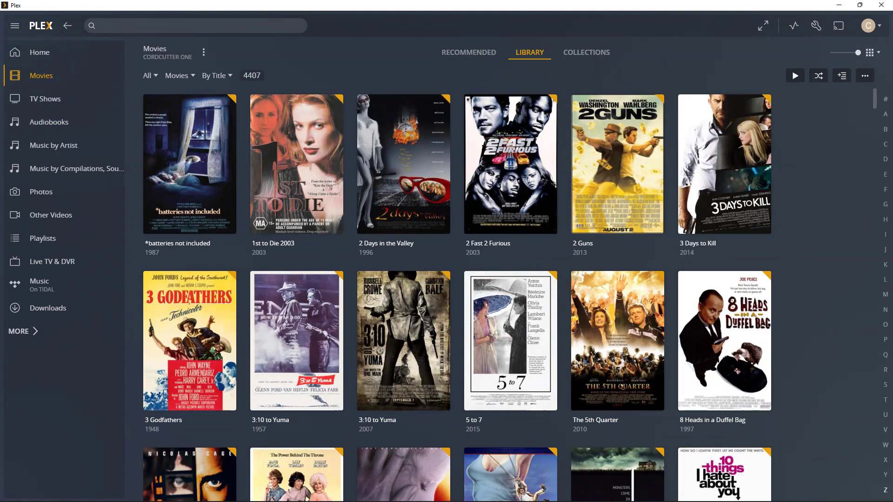
key(End)
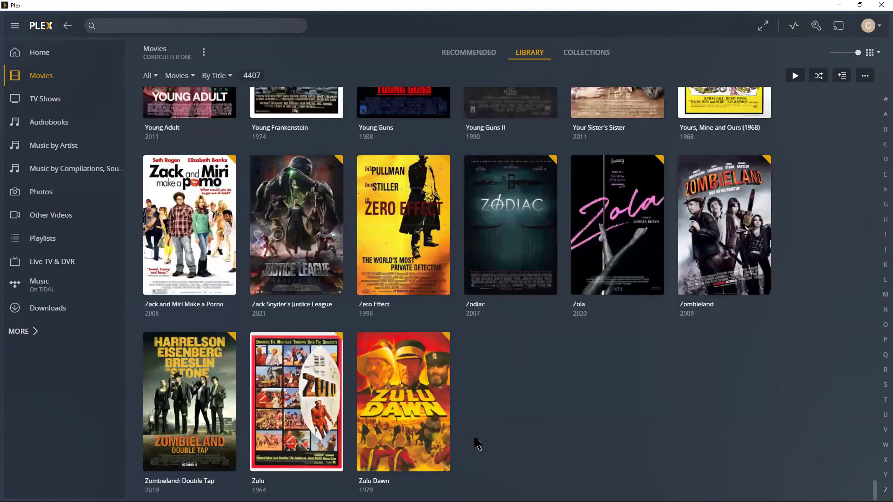
click(885, 99)
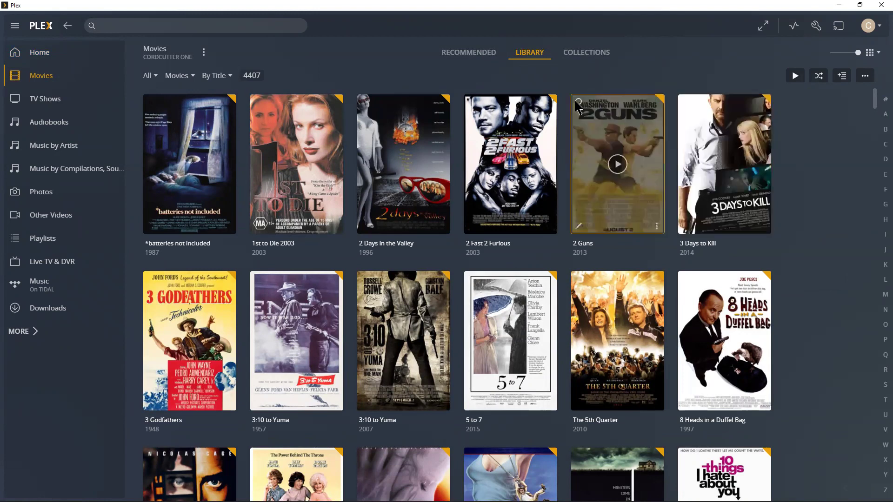
Review the movie library's filter, view type and sort options without changing any of them
click(156, 77)
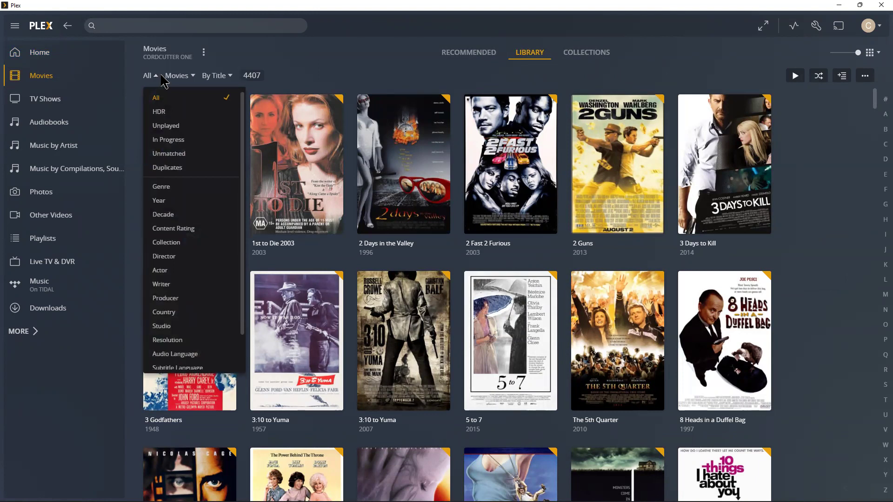
click(194, 78)
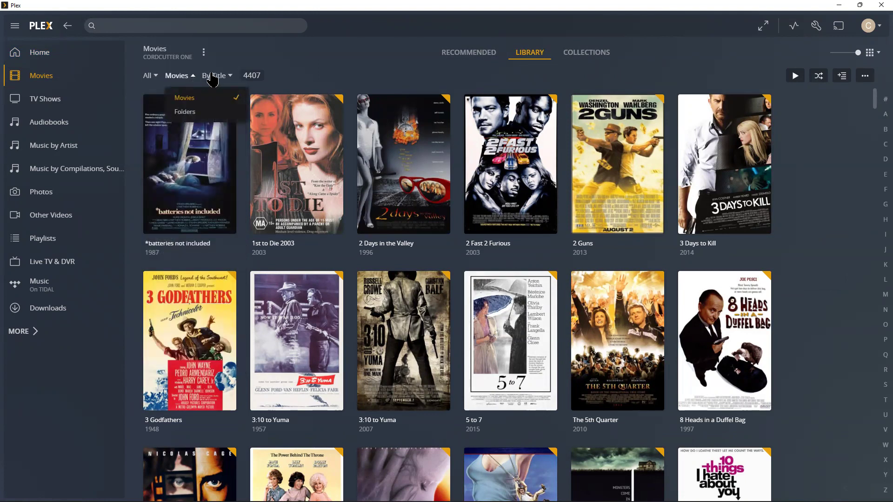
click(230, 77)
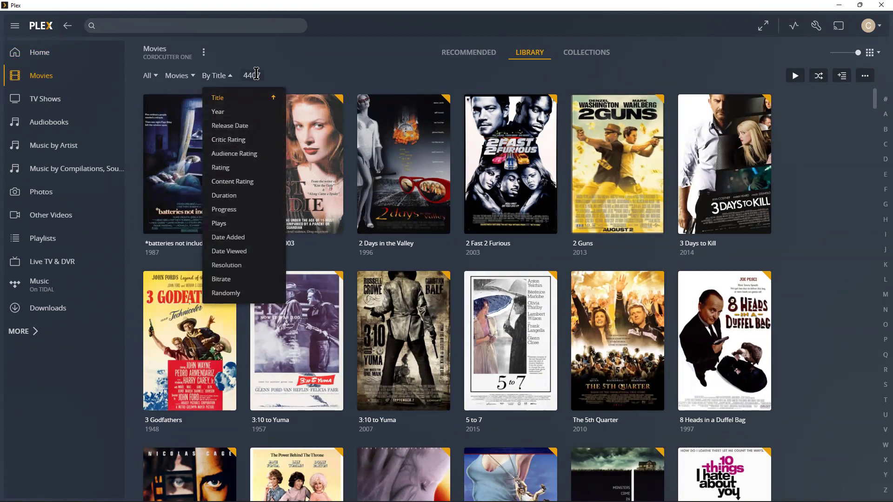
click(349, 68)
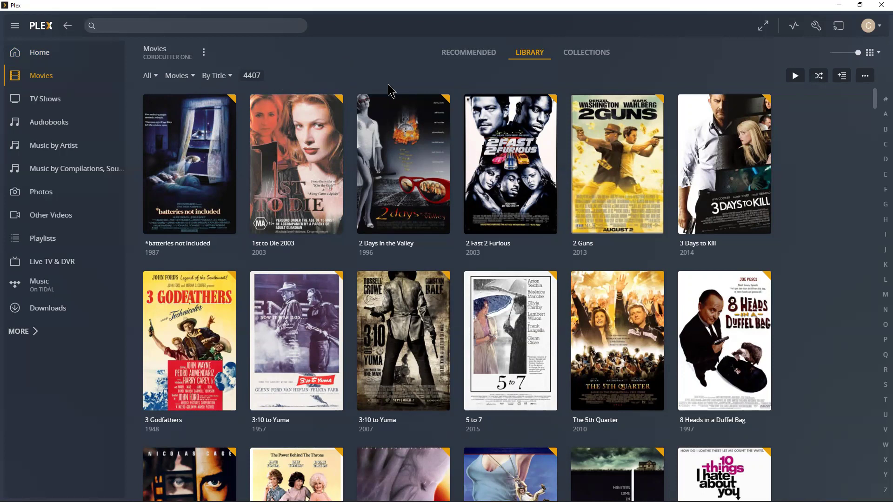
Open the recommended view of the Movies library and page forward through the Recently Released Movies row
click(470, 55)
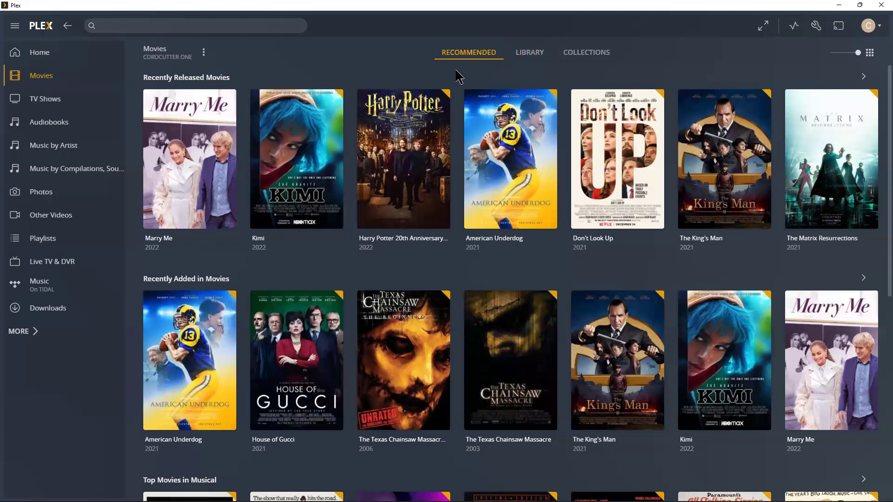
mouse_move(217, 113)
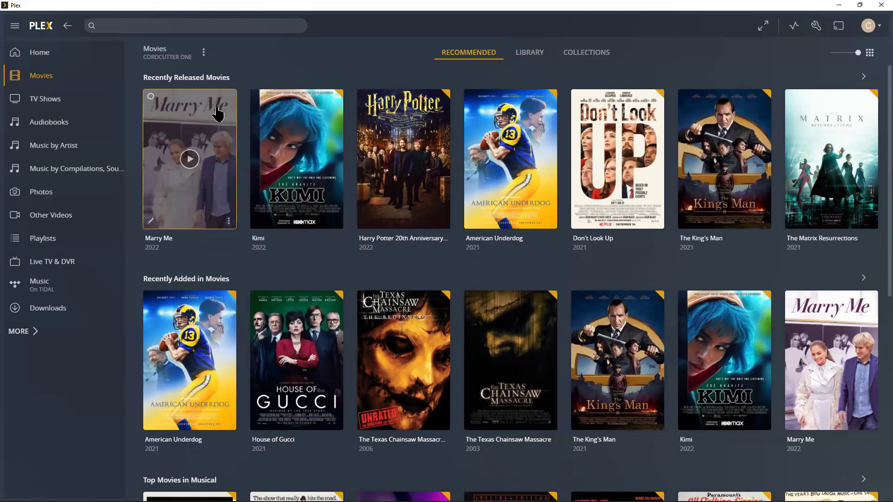
mouse_move(410, 134)
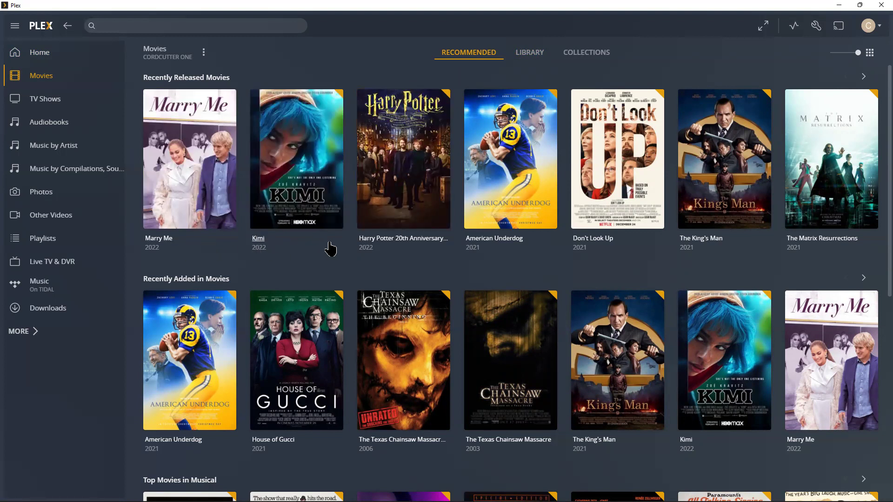
click(864, 77)
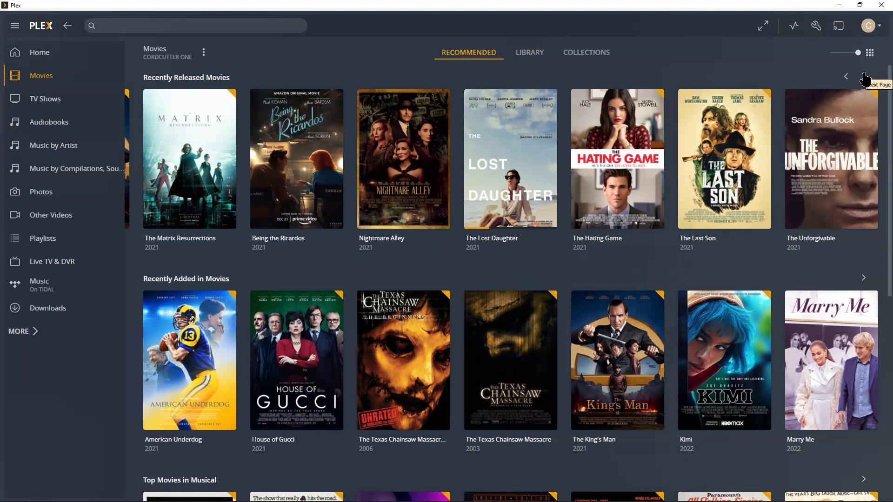
click(864, 77)
click(864, 77)
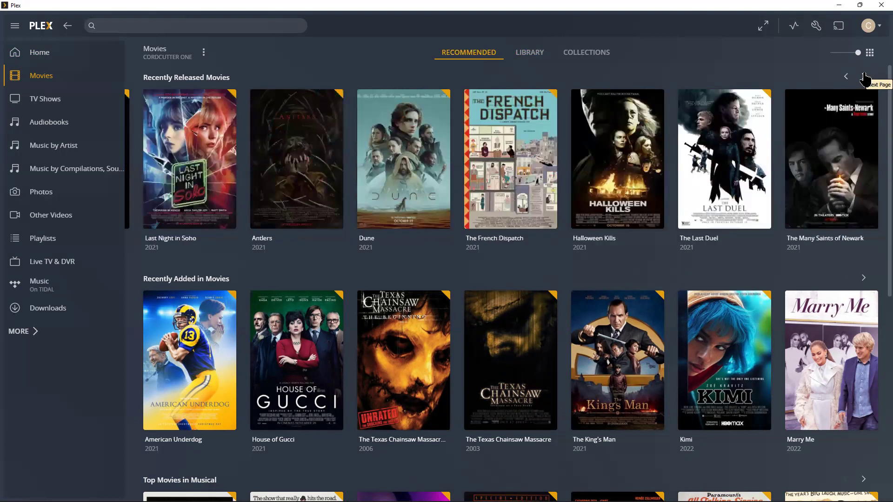
click(865, 77)
click(865, 77)
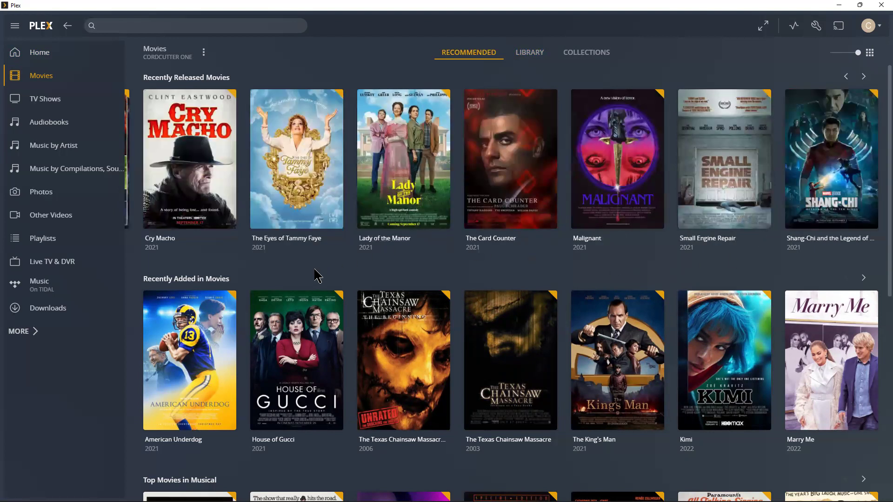
Go down to the Top Movies in Musical row and page forward through its titles
scroll(485, 275, down, 1)
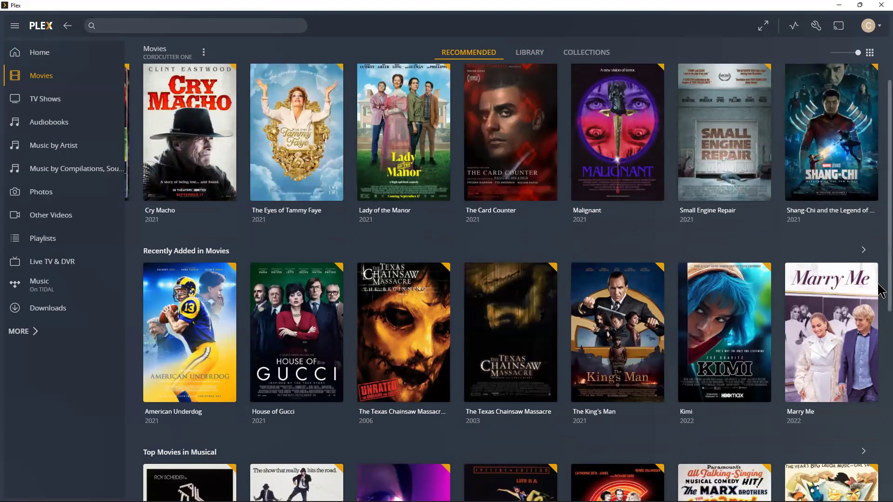
scroll(881, 290, down, 3)
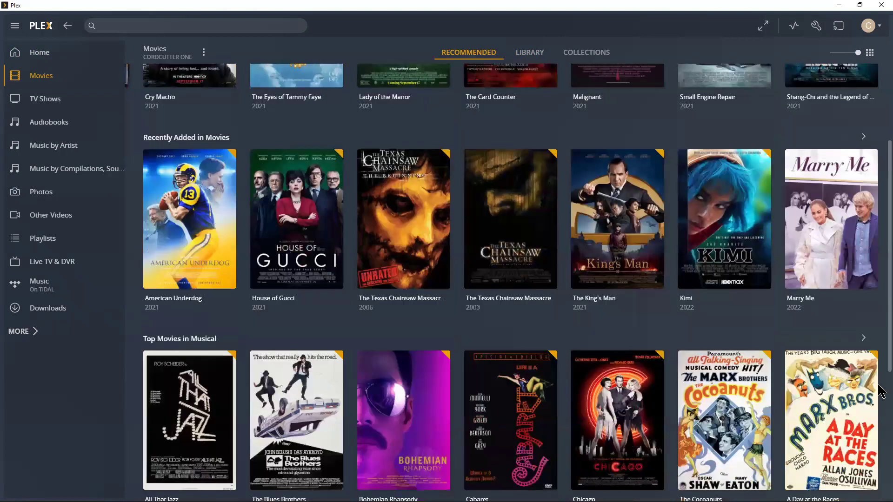
scroll(882, 409, down, 3)
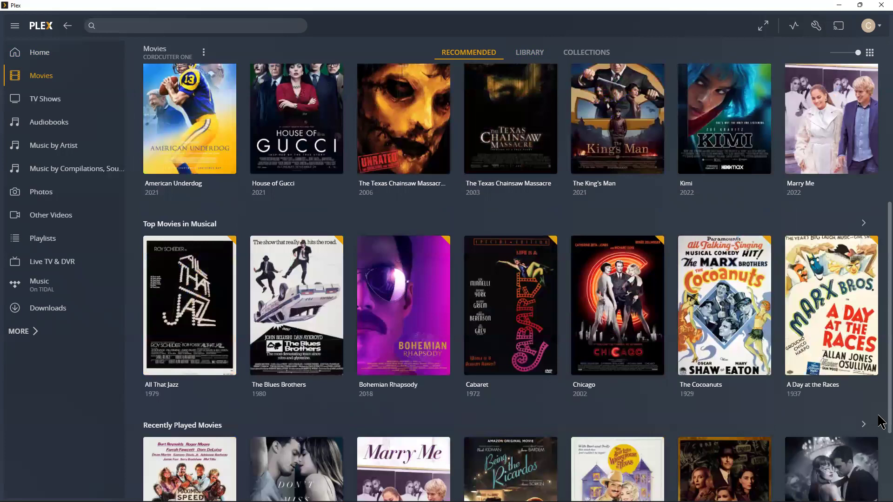
scroll(882, 431, down, 1)
scroll(881, 443, down, 1)
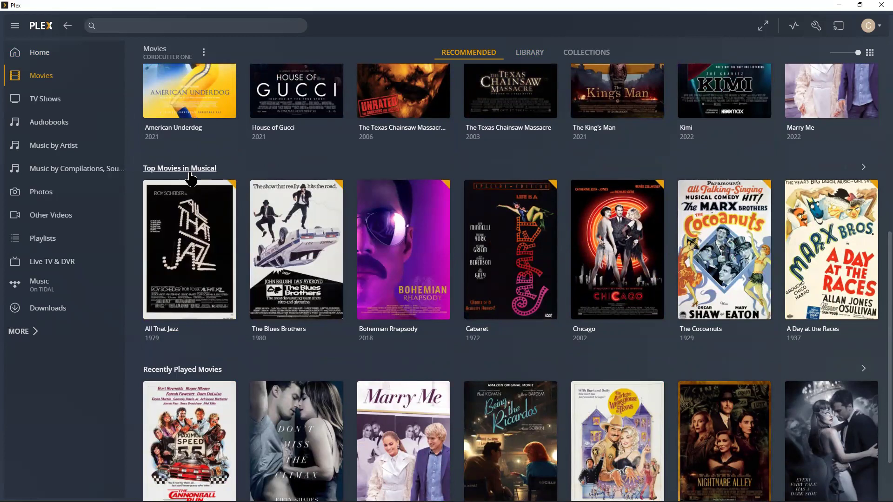
click(864, 168)
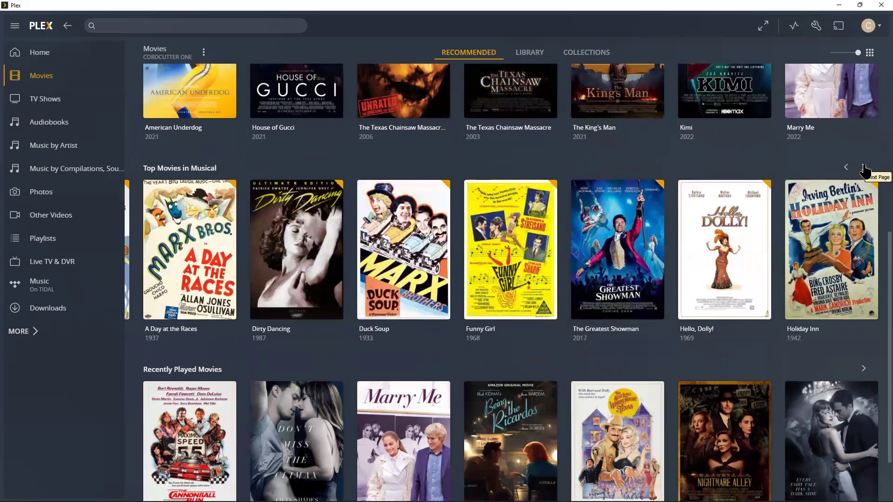
click(864, 168)
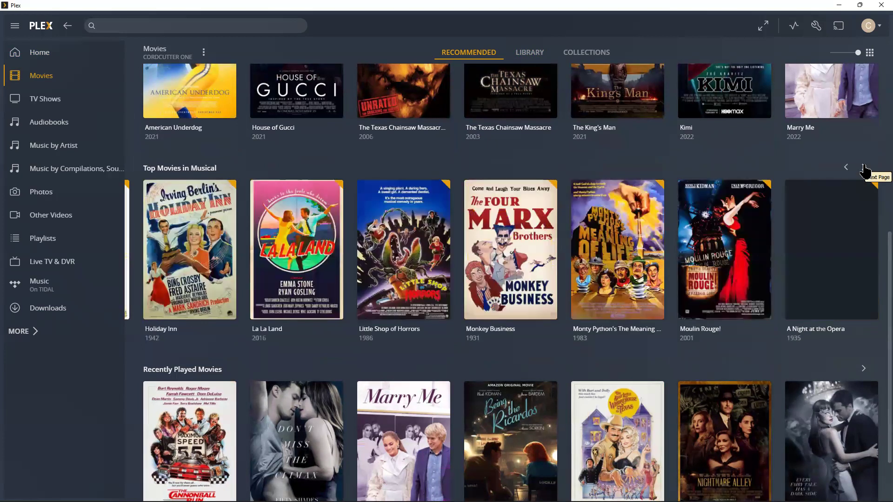
click(864, 168)
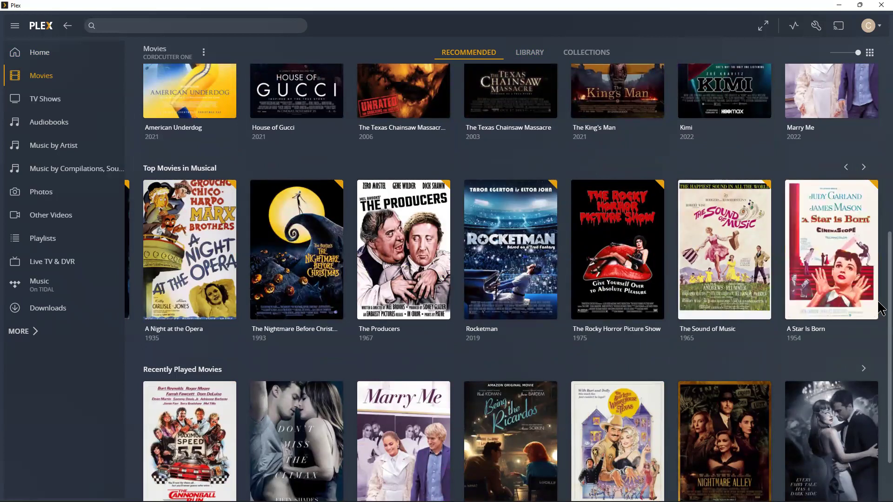
Page forward through the Recently Played Movies row to review its titles
scroll(882, 310, down, 1)
scroll(881, 386, down, 1)
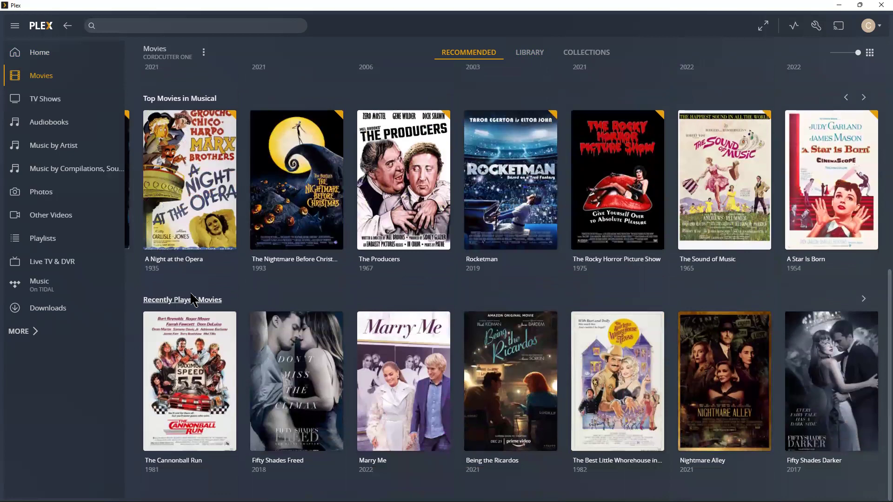
click(864, 298)
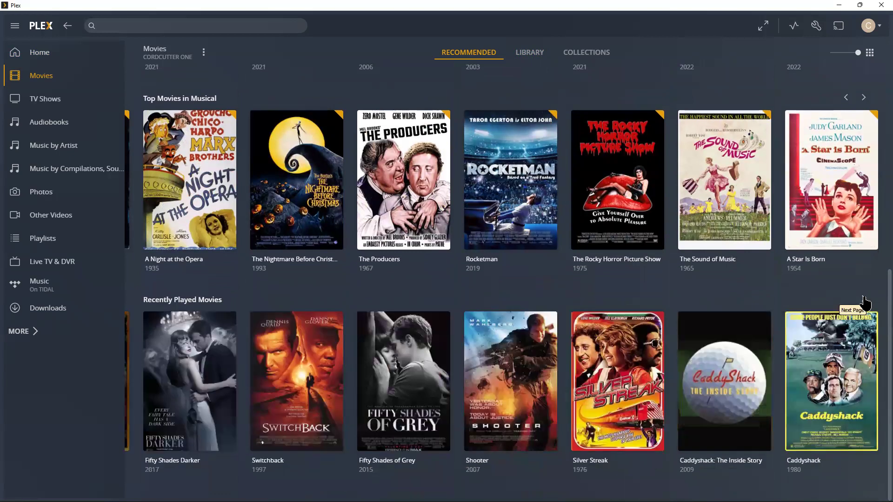
click(864, 299)
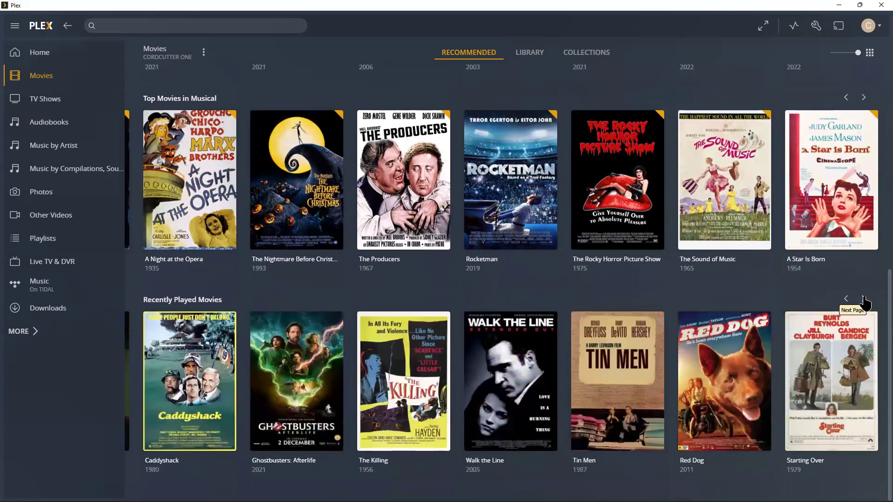
click(863, 299)
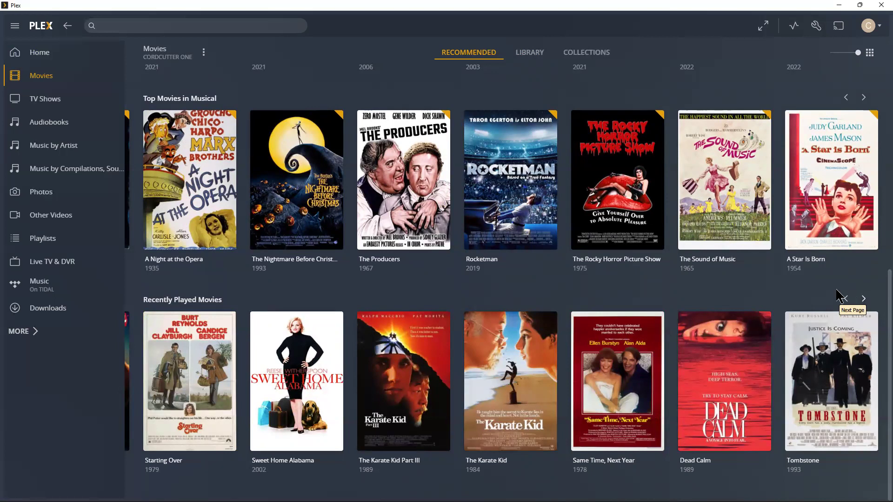
Open the movie collections and browse them alphabetically from the After Collection to the James Bond Movies
click(588, 57)
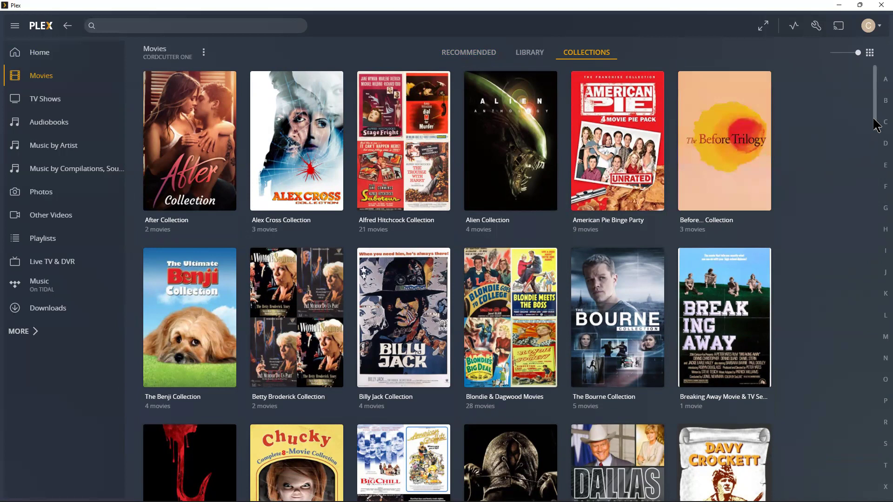
scroll(872, 122, down, 1)
scroll(872, 116, up, 1)
scroll(792, 230, down, 1)
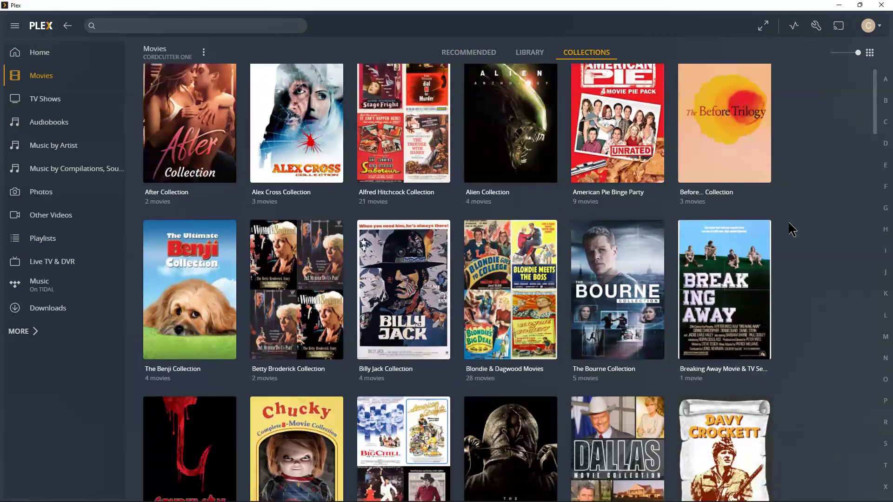
scroll(792, 230, down, 2)
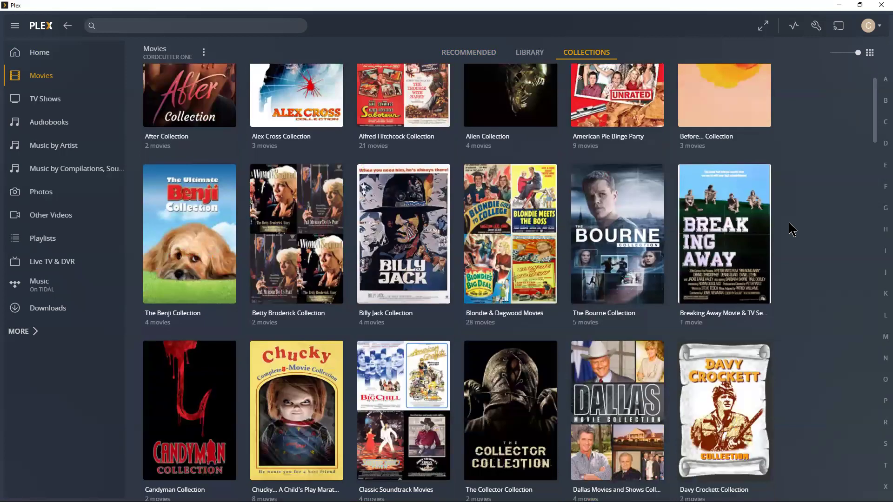
scroll(792, 230, down, 3)
scroll(792, 230, down, 3)
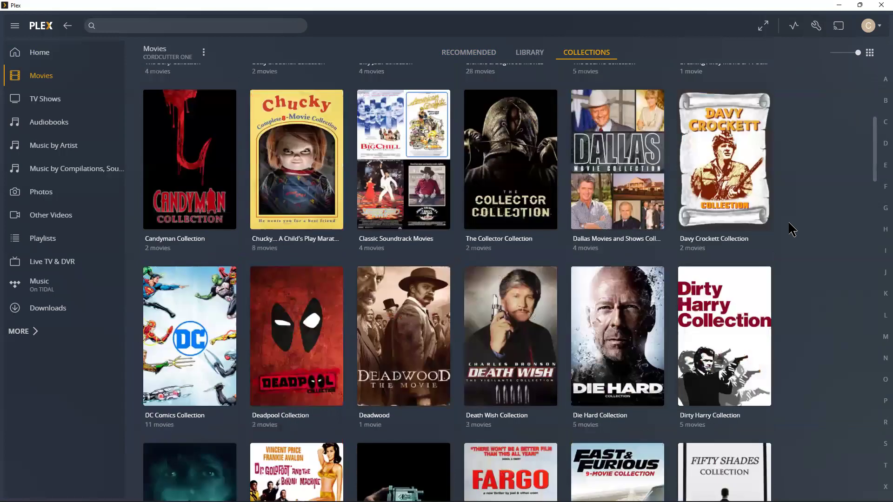
scroll(792, 230, down, 3)
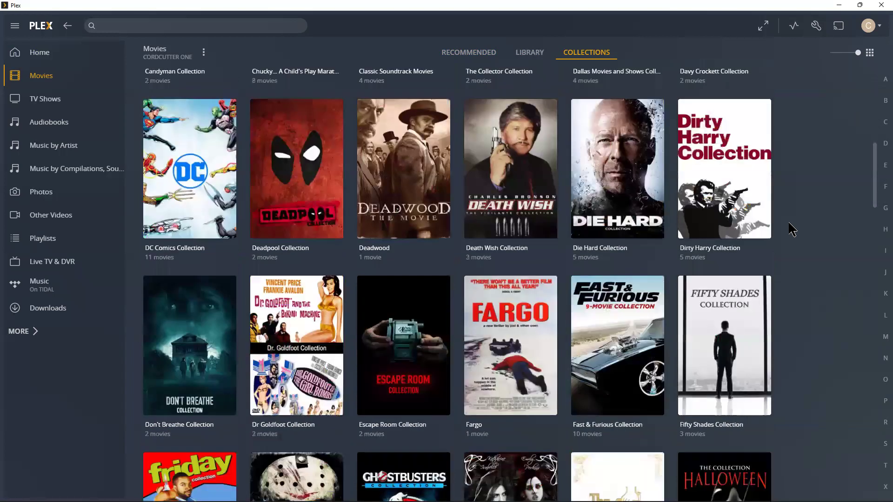
scroll(792, 230, down, 2)
scroll(793, 230, down, 5)
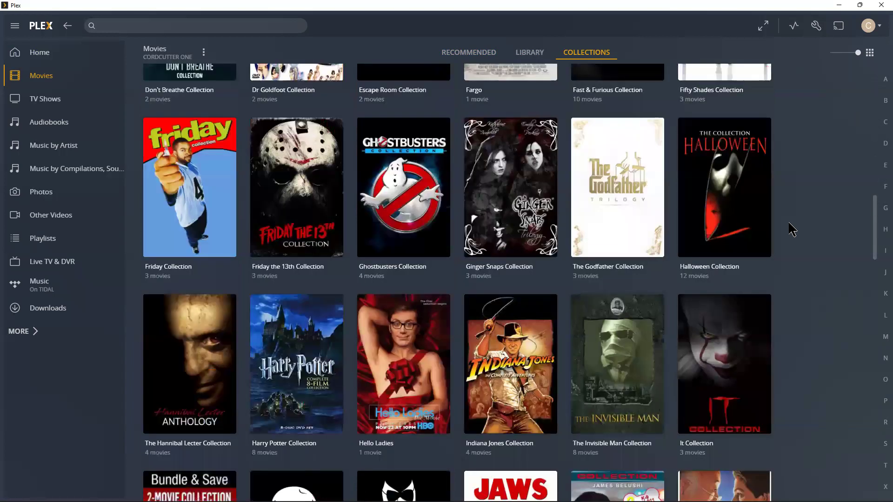
scroll(792, 230, down, 3)
scroll(400, 354, down, 2)
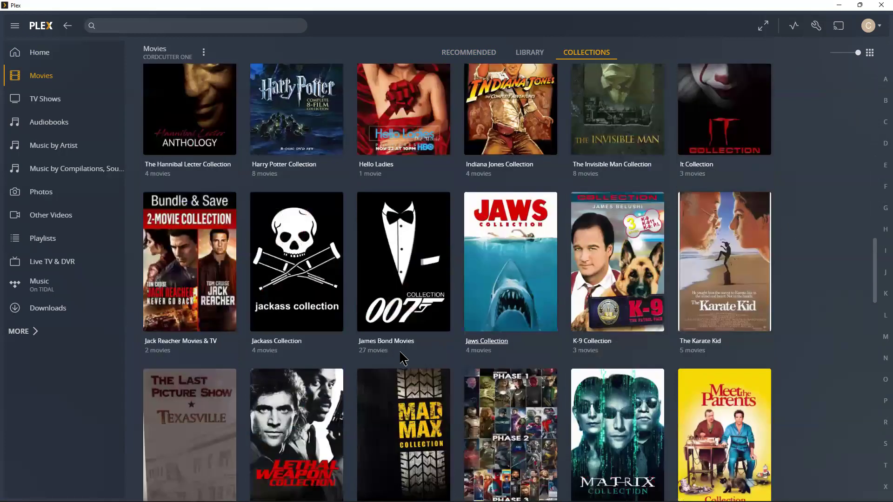
Open the James Bond Movies collection and look through the films it contains
click(396, 344)
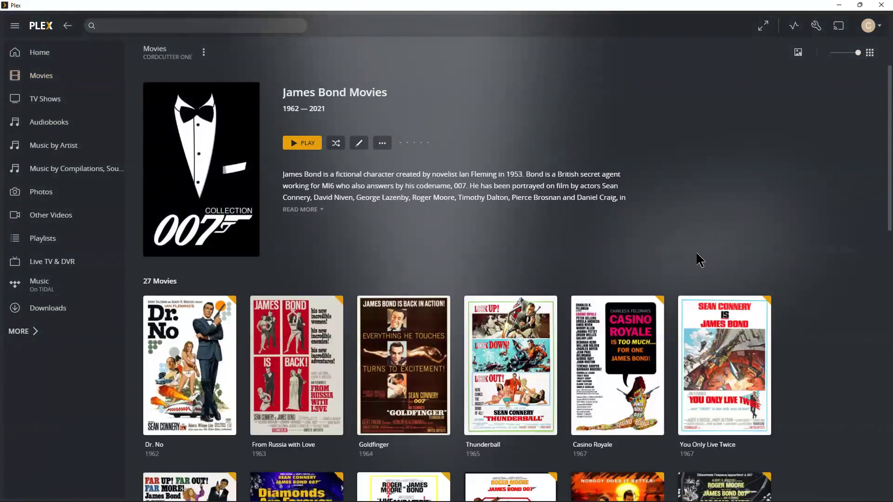
scroll(700, 260, down, 1)
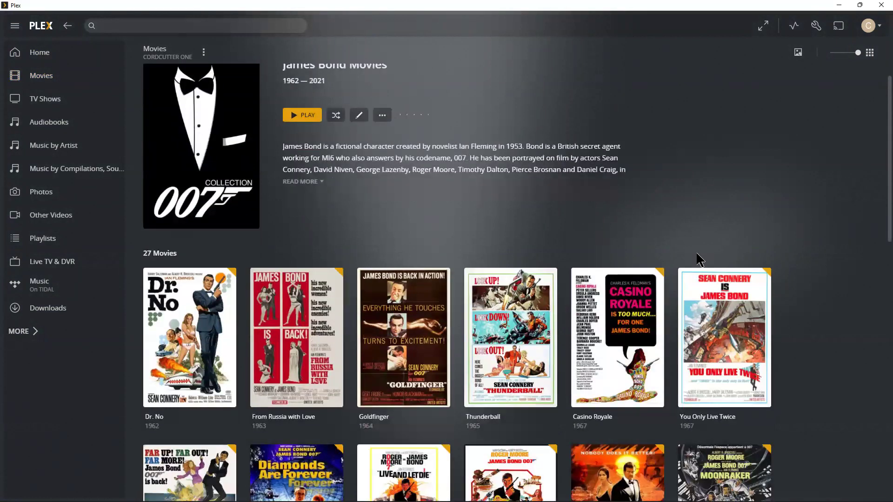
scroll(701, 261, down, 2)
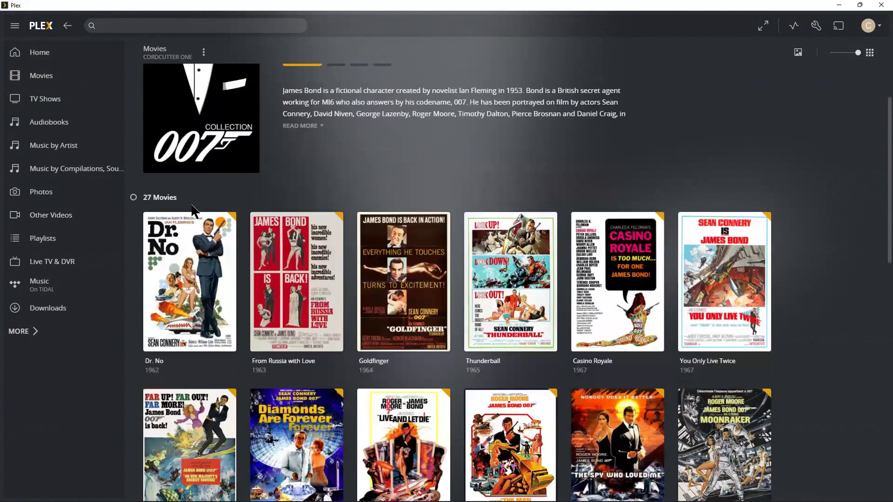
scroll(792, 234, down, 4)
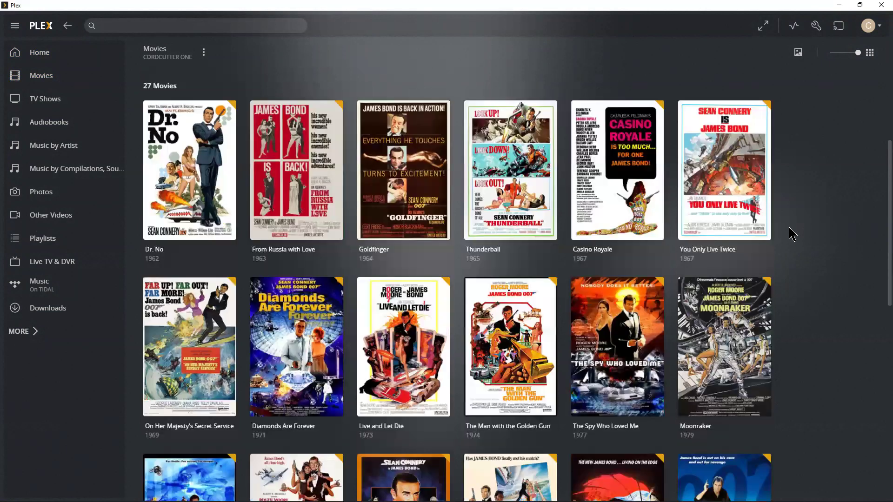
Review the rest of the James Bond films through No Time to Die and return to the collections list
scroll(793, 234, down, 12)
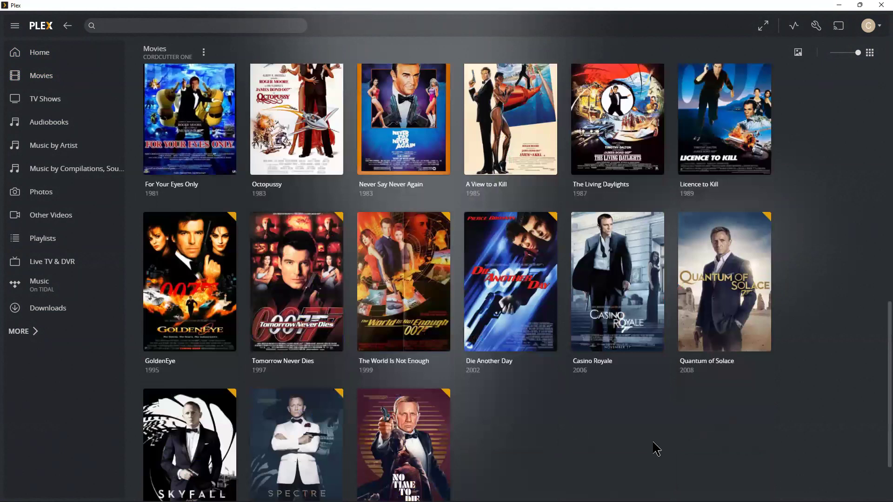
scroll(649, 455, down, 3)
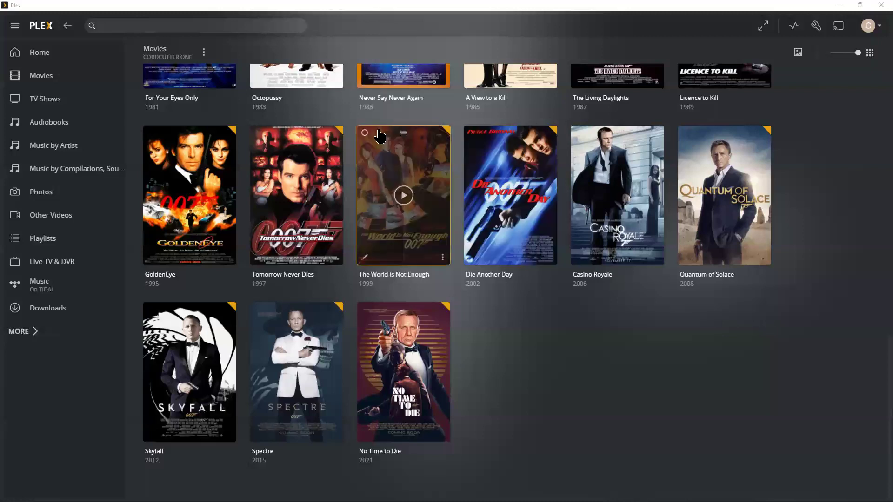
click(69, 29)
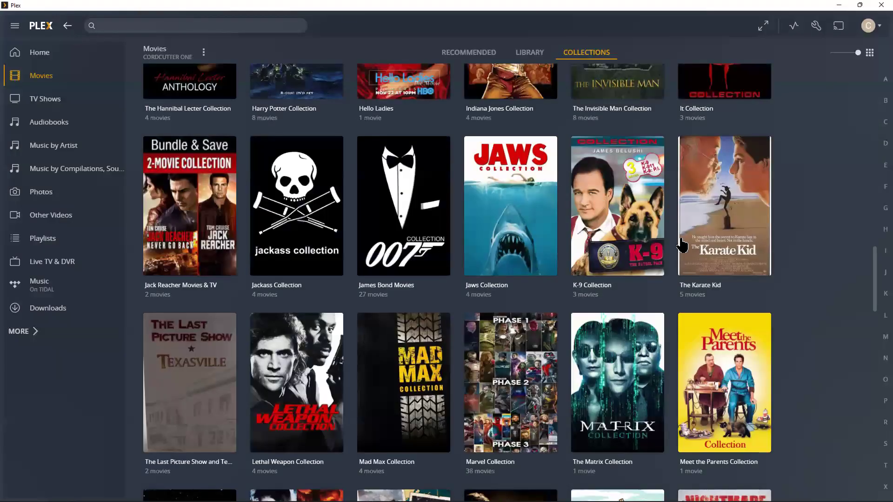
Open The Karate Kid collection and look through its movies and the related TV shows
click(703, 286)
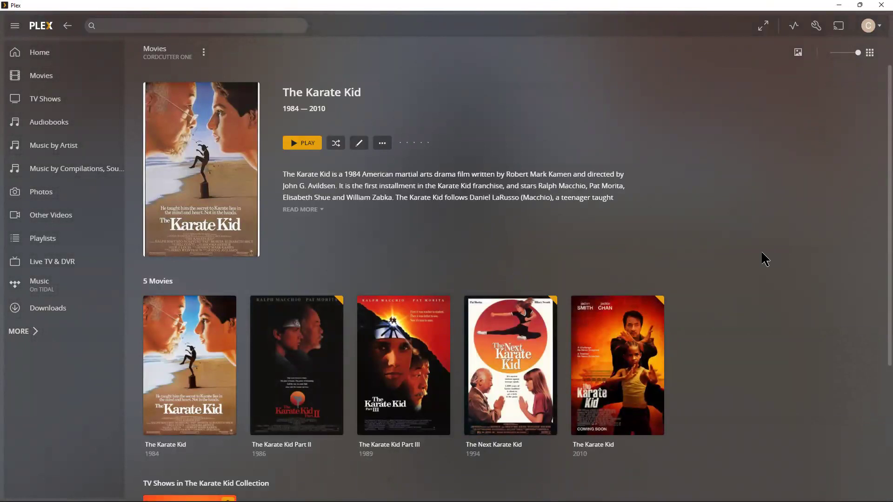
scroll(766, 259, down, 1)
scroll(765, 260, down, 1)
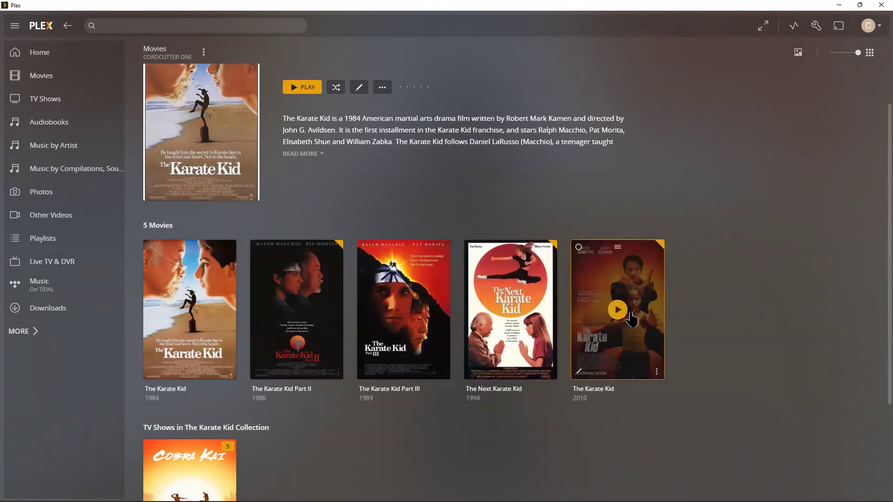
scroll(749, 288, down, 3)
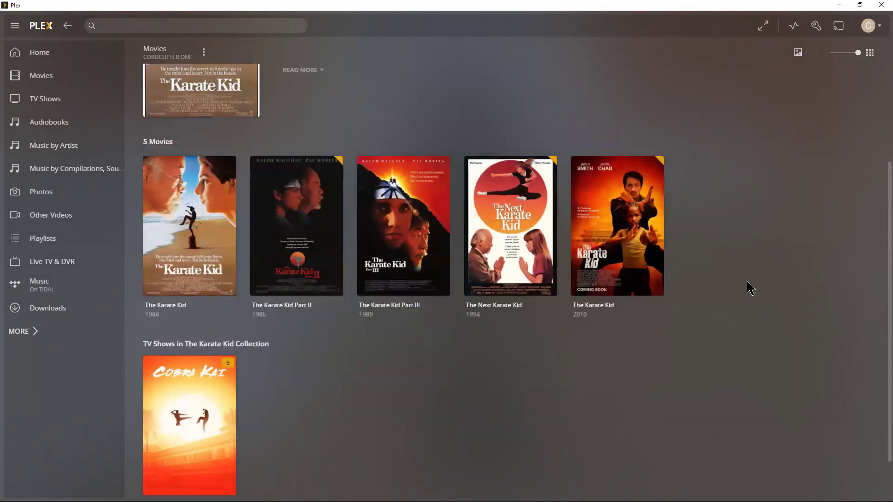
scroll(749, 289, down, 2)
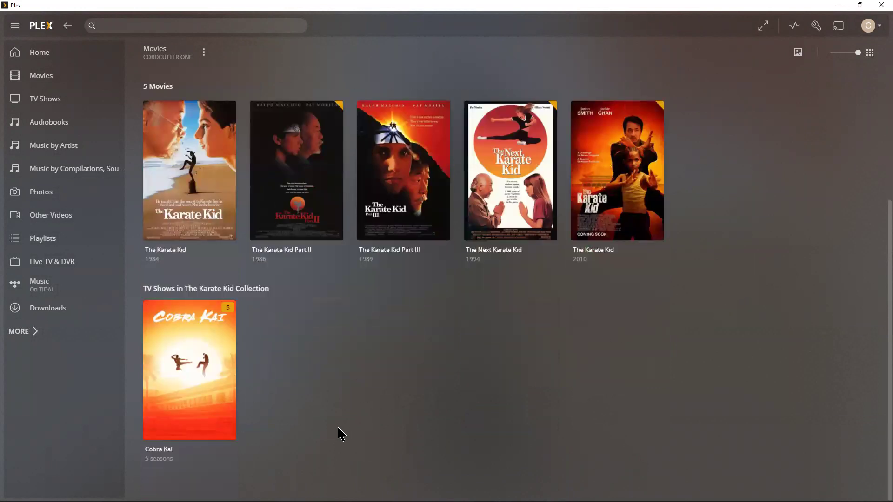
View the Cobra Kai show page from The Karate Kid collection, and go back to the movie collections list
click(171, 451)
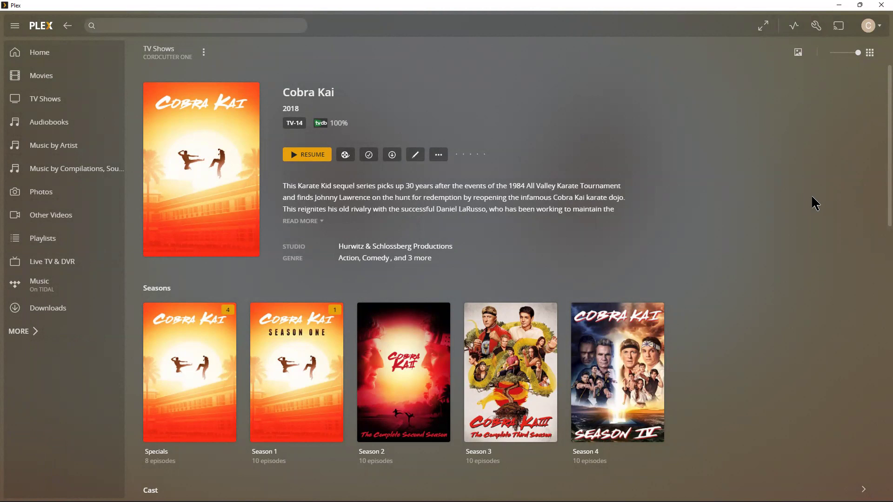
mouse_move(658, 380)
click(67, 26)
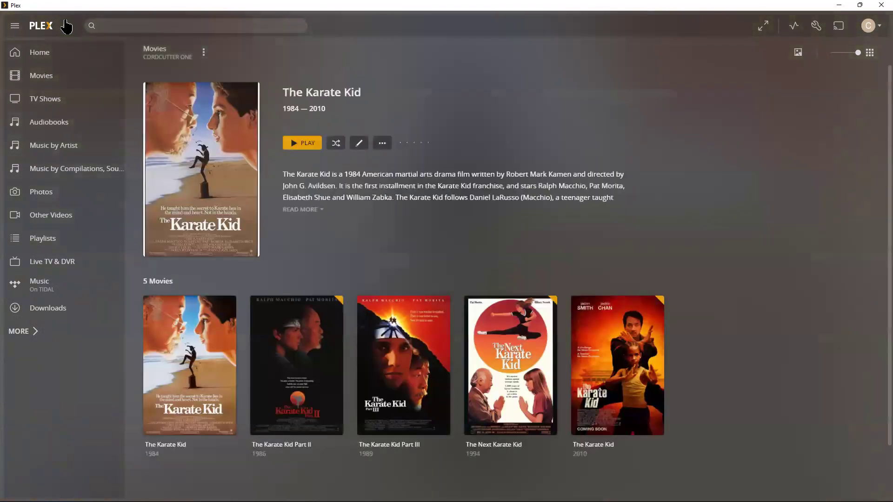
click(67, 26)
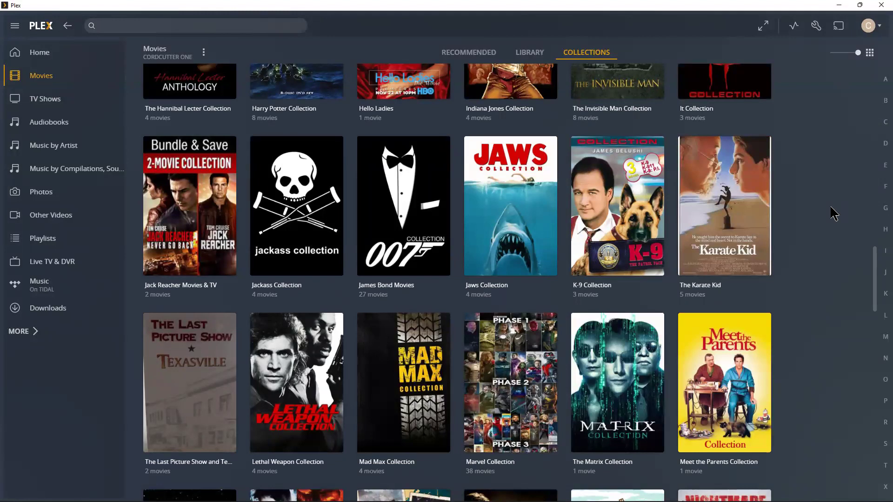
Browse the movie collections backward from The Karate Kid to the After Collection at the start
scroll(814, 215, up, 2)
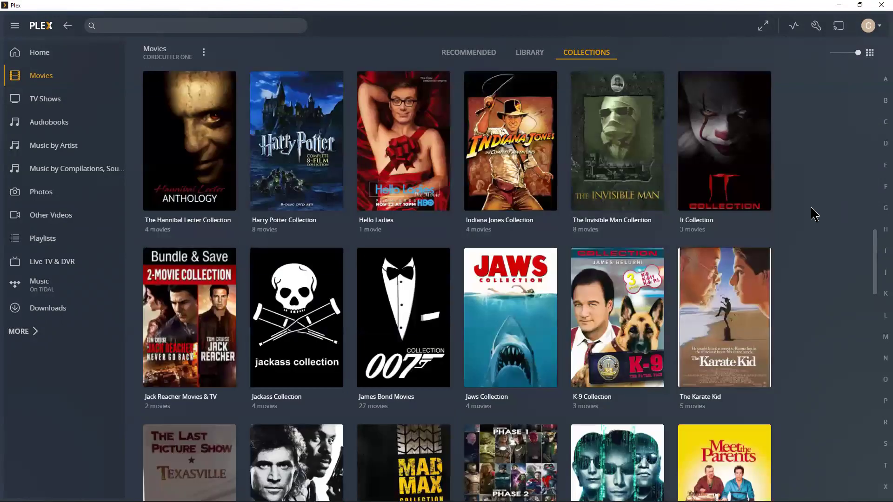
scroll(814, 215, up, 3)
scroll(815, 215, up, 3)
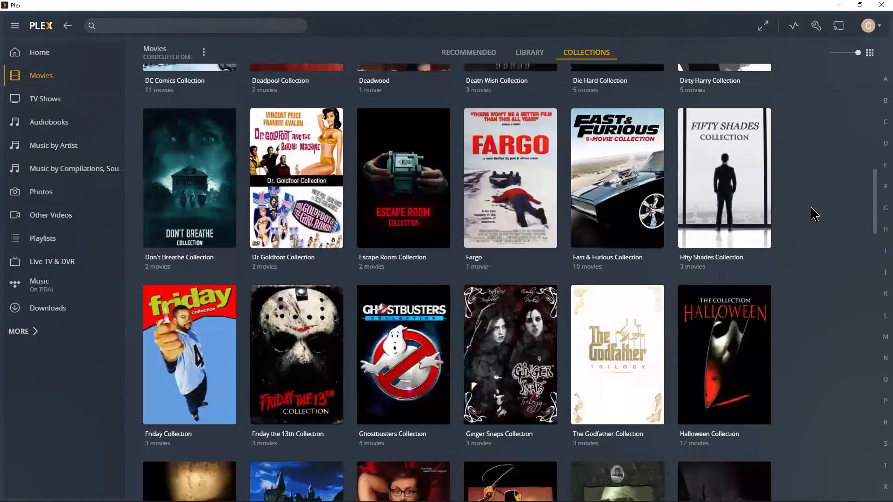
scroll(814, 214, up, 5)
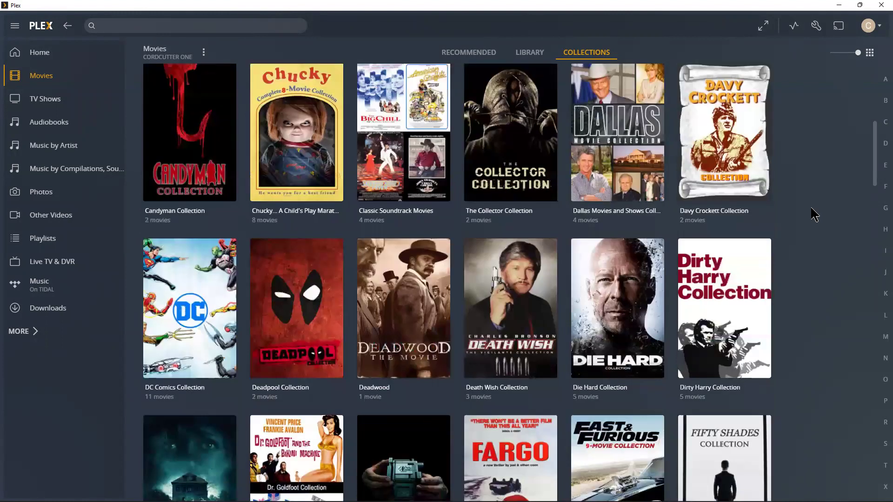
scroll(815, 214, up, 4)
scroll(814, 215, up, 2)
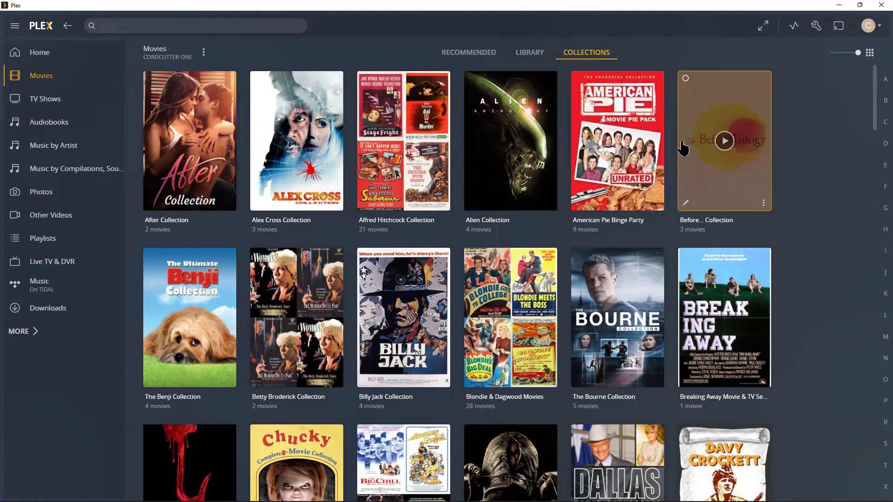
Find and open the Classic Soundtrack Movies collection, review its films, and return to the collections list
scroll(683, 148, down, 1)
scroll(684, 148, down, 1)
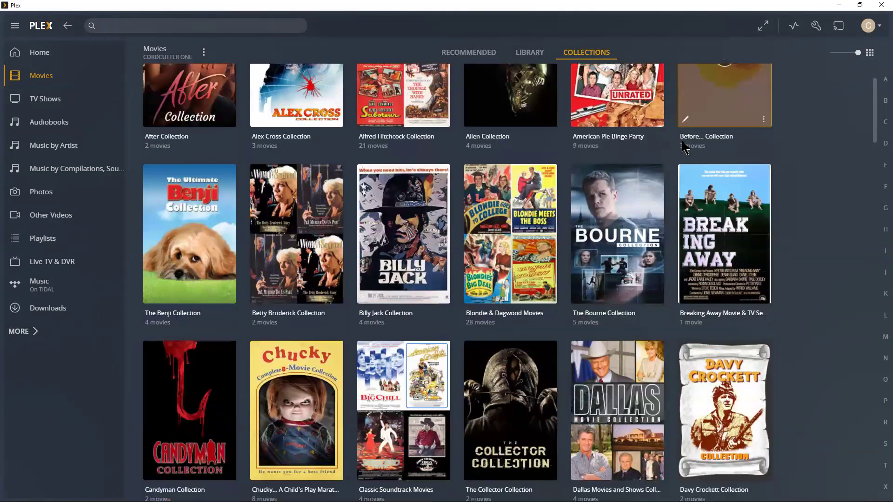
scroll(683, 148, down, 1)
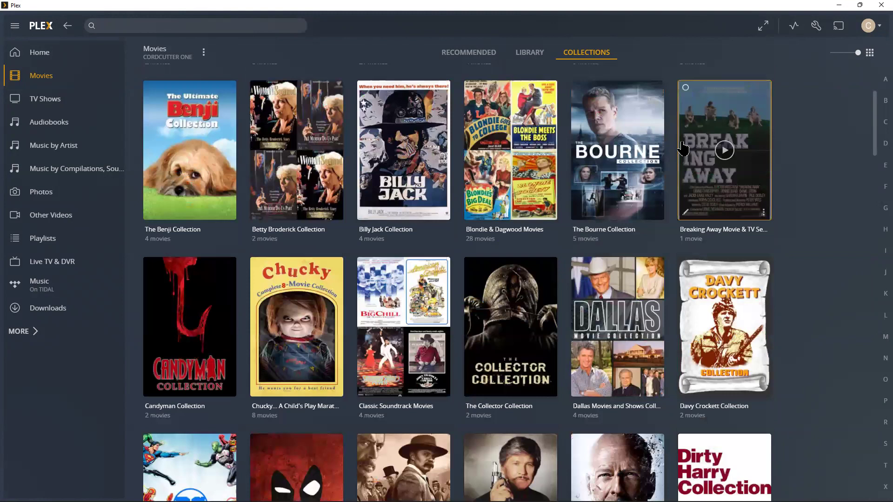
scroll(684, 148, up, 3)
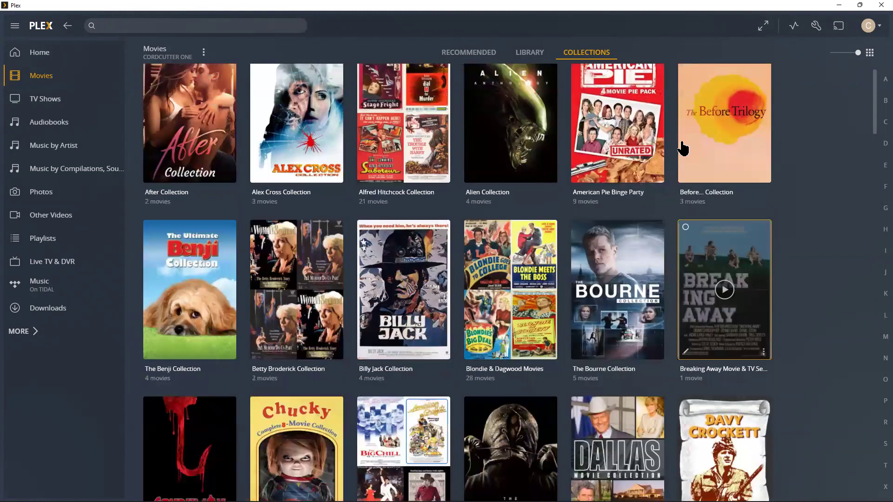
scroll(683, 148, down, 2)
scroll(684, 148, down, 3)
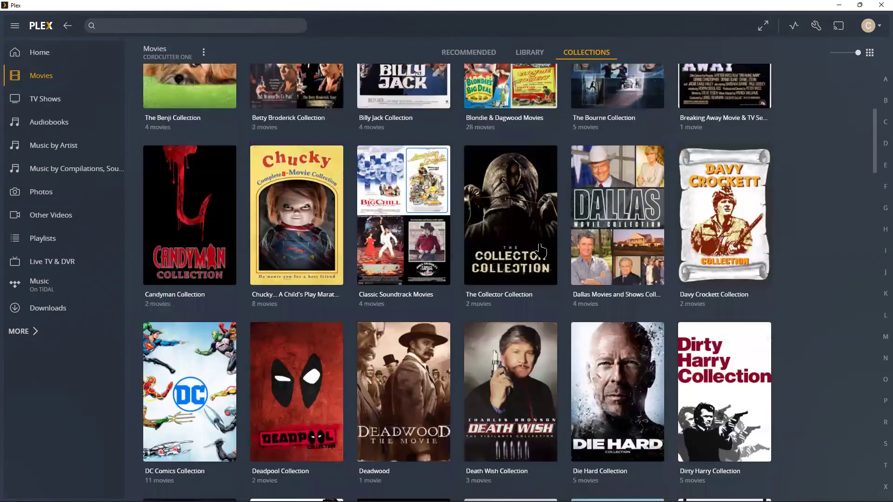
click(415, 298)
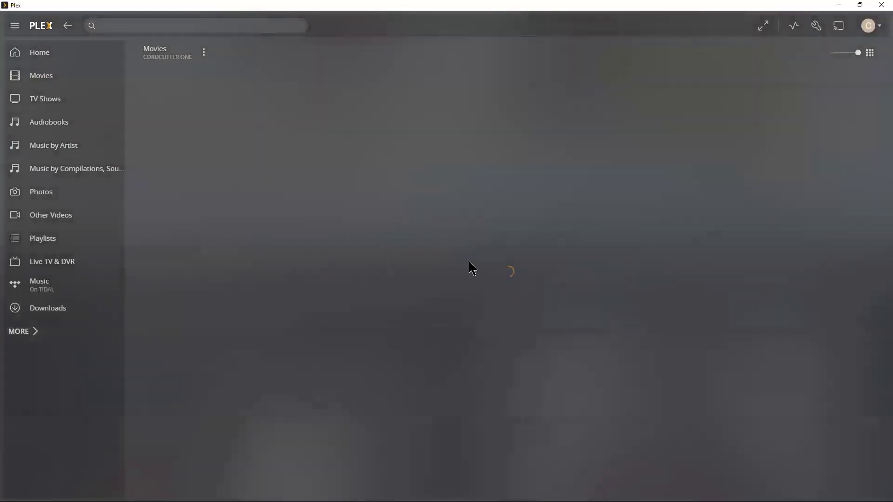
scroll(508, 266, down, 2)
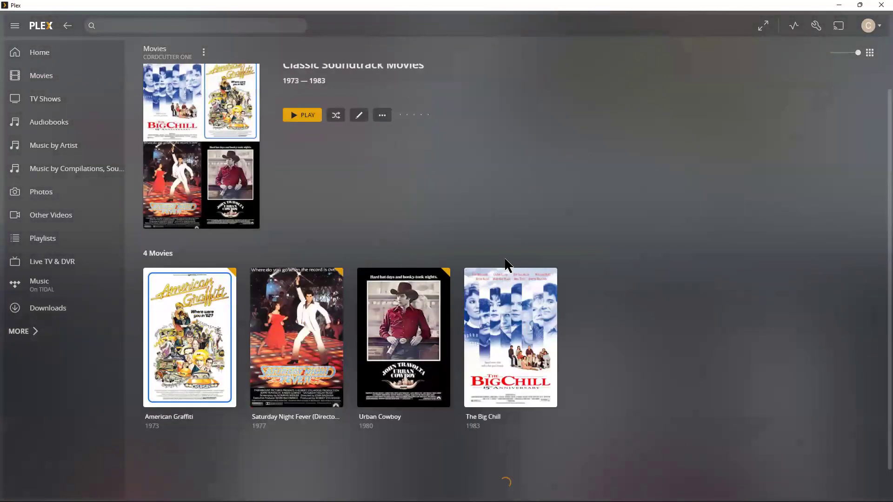
scroll(201, 382, up, 2)
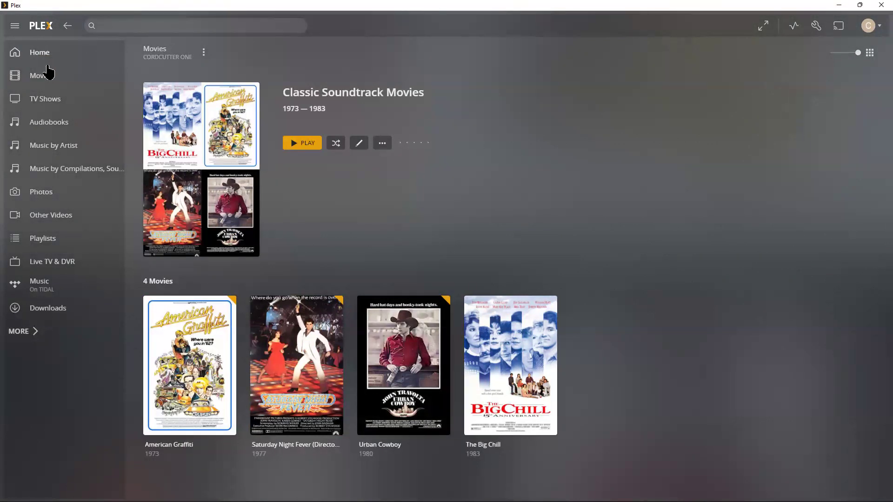
click(70, 29)
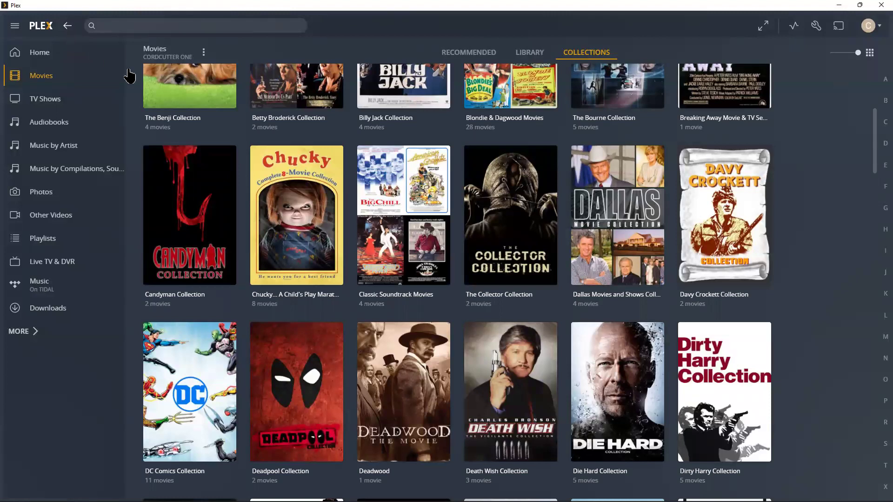
Browse the collections onward to the It Collection and back to the row with Classic Soundtrack Movies
mouse_move(326, 203)
scroll(774, 140, down, 3)
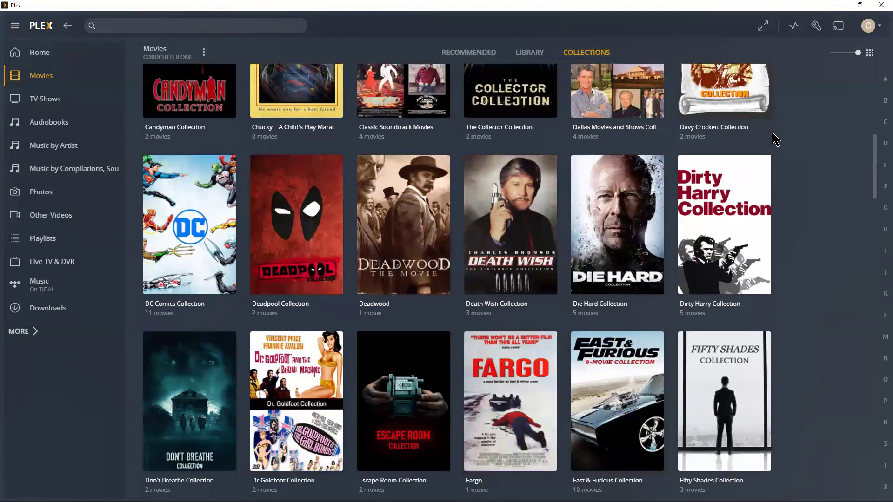
scroll(773, 142, down, 1)
mouse_move(763, 148)
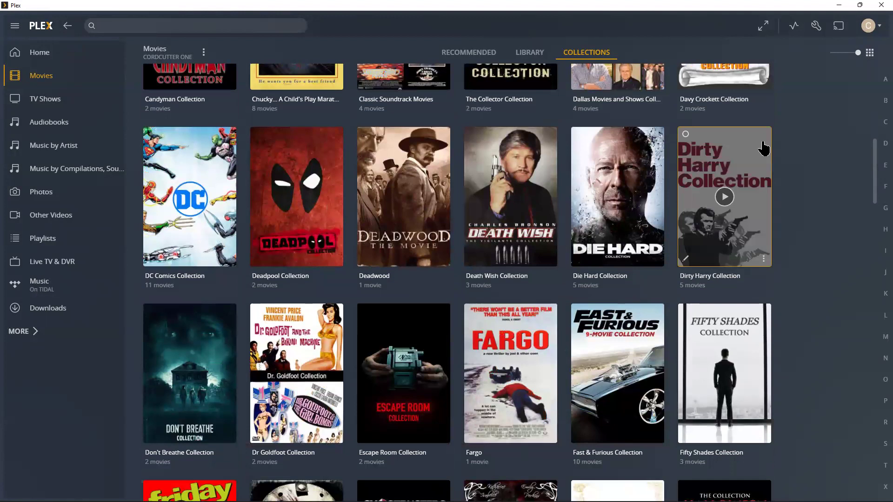
scroll(763, 148, down, 3)
scroll(763, 148, down, 3)
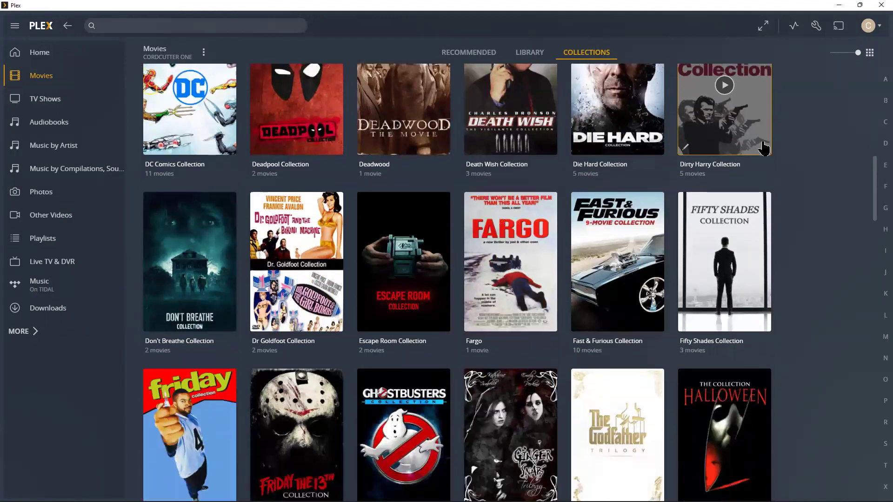
scroll(763, 148, down, 1)
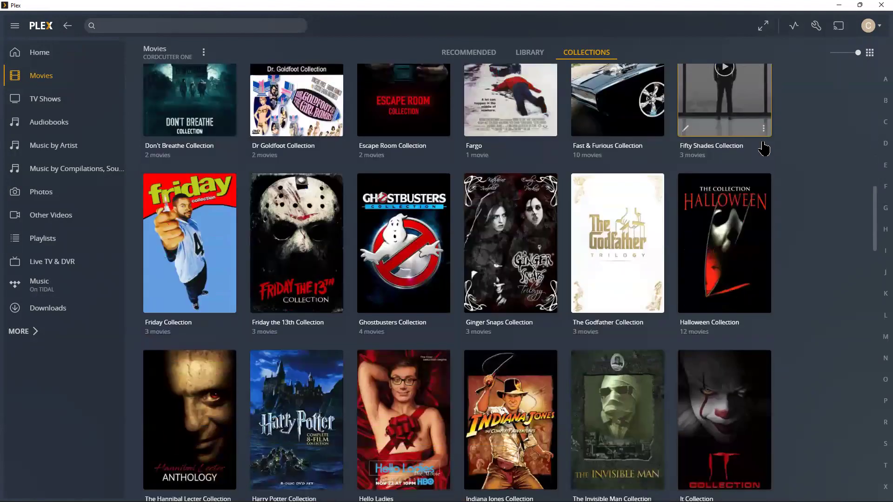
scroll(763, 148, up, 3)
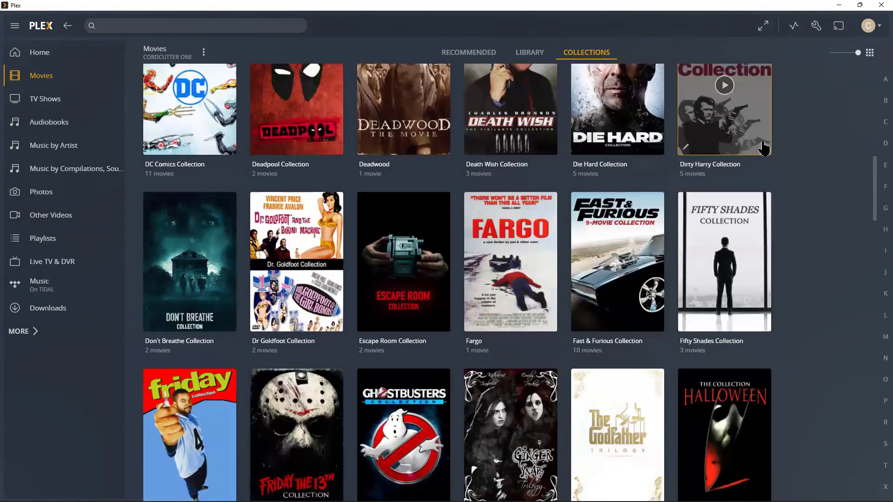
scroll(764, 148, up, 2)
scroll(764, 148, up, 3)
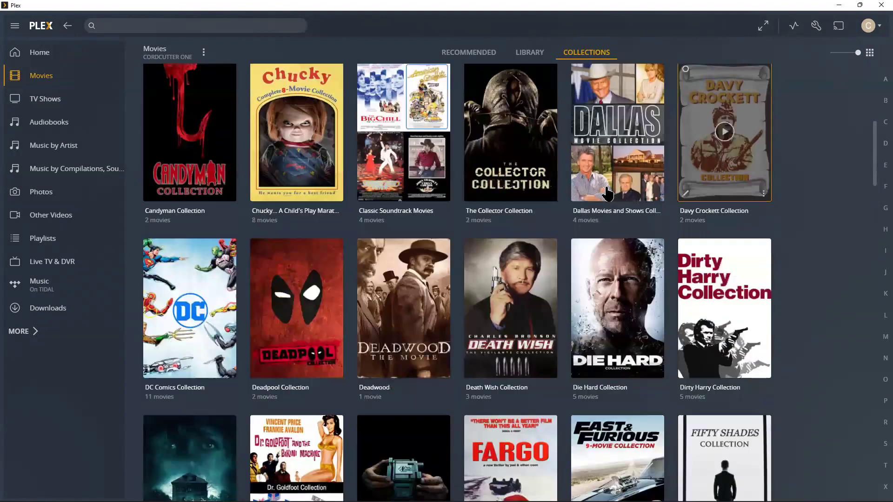
Reopen the Classic Soundtrack Movies collection and look over its films
click(423, 217)
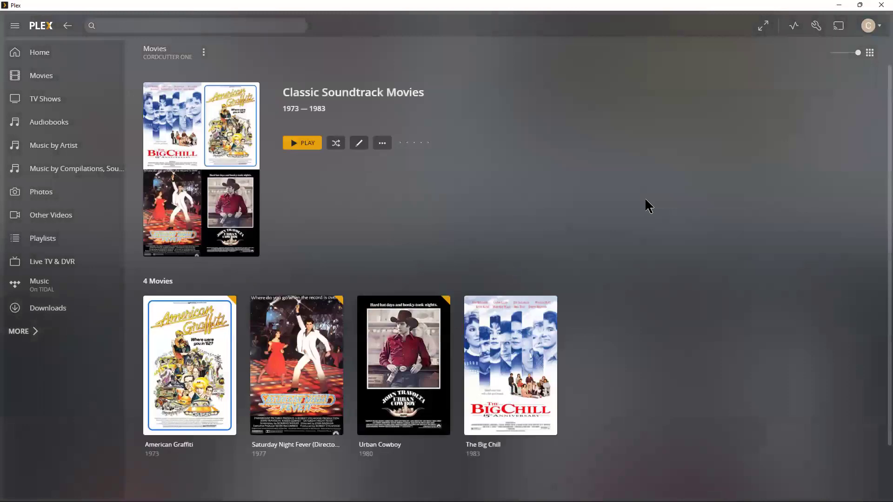
scroll(623, 207, down, 2)
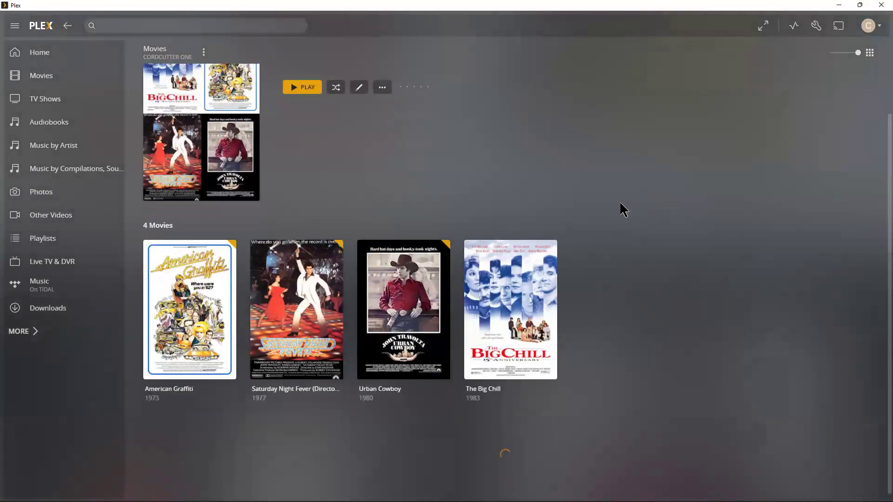
scroll(623, 209, up, 2)
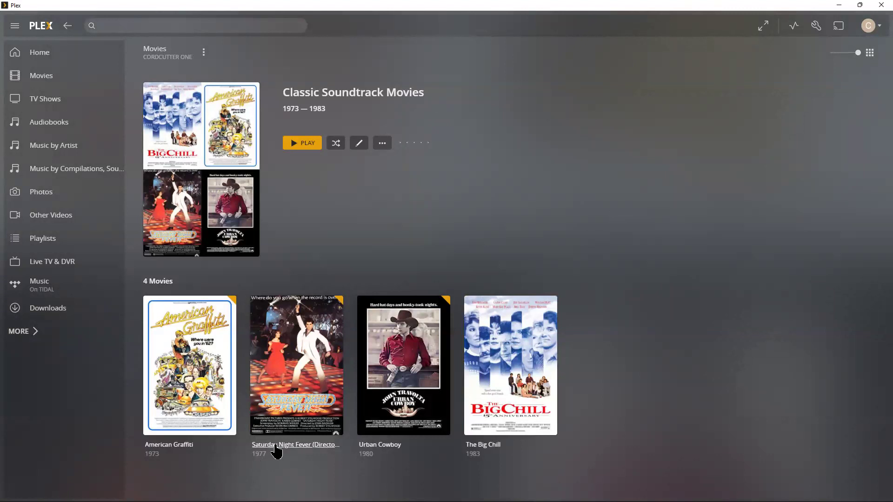
Open the Urban Cowboy movie page, look over its details and cast, and expand the full plot summary
click(380, 445)
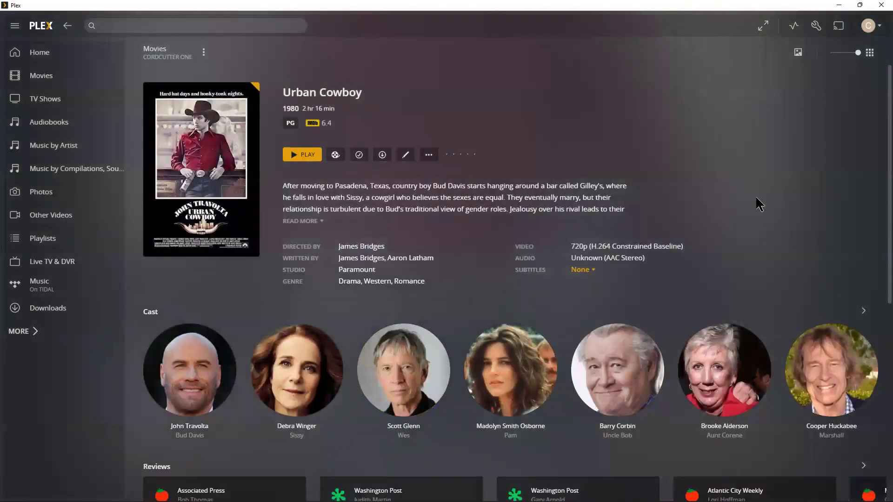
scroll(760, 205, down, 1)
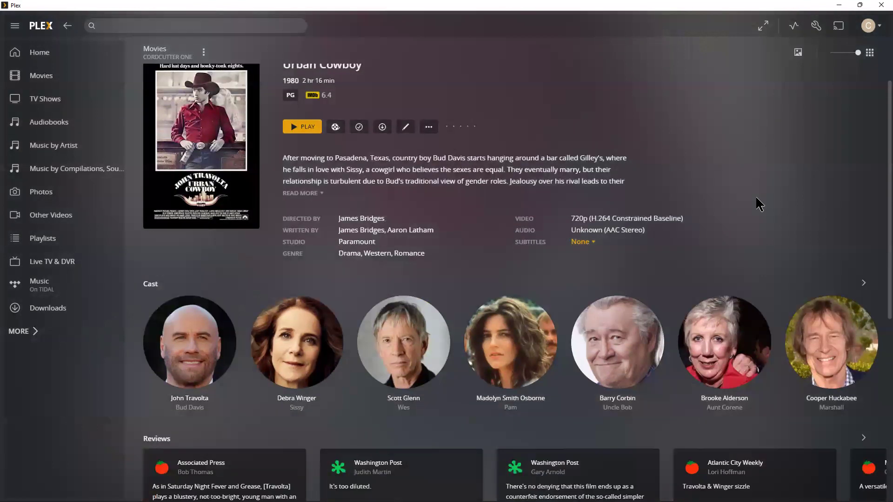
scroll(759, 203, up, 1)
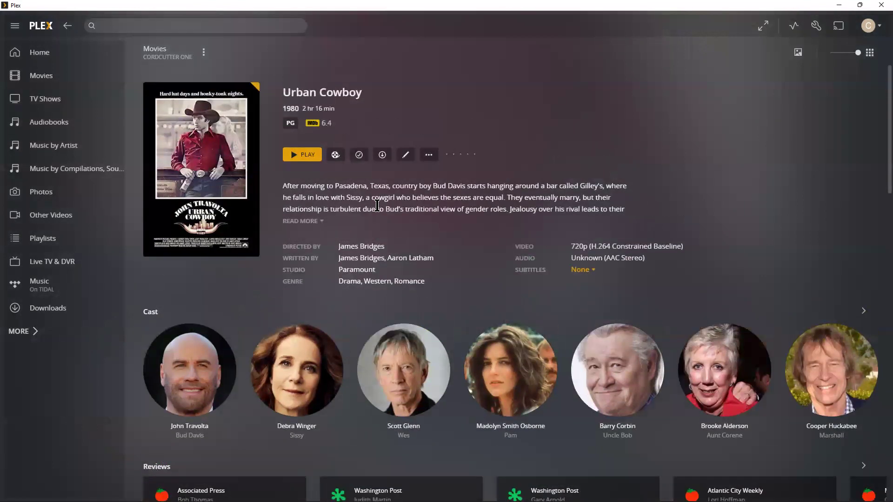
click(322, 221)
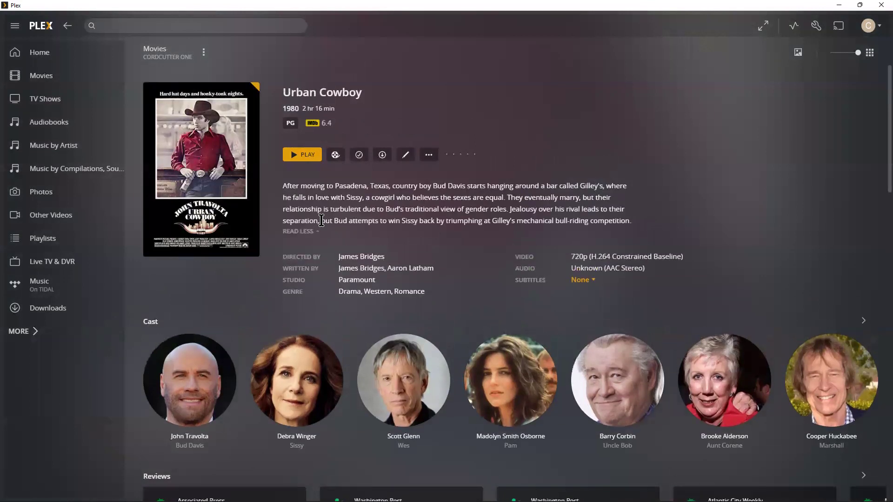
Look through the Urban Cowboy page's details, the rest of its cast, its critic reviews and the trailer under Extras
scroll(743, 208, down, 1)
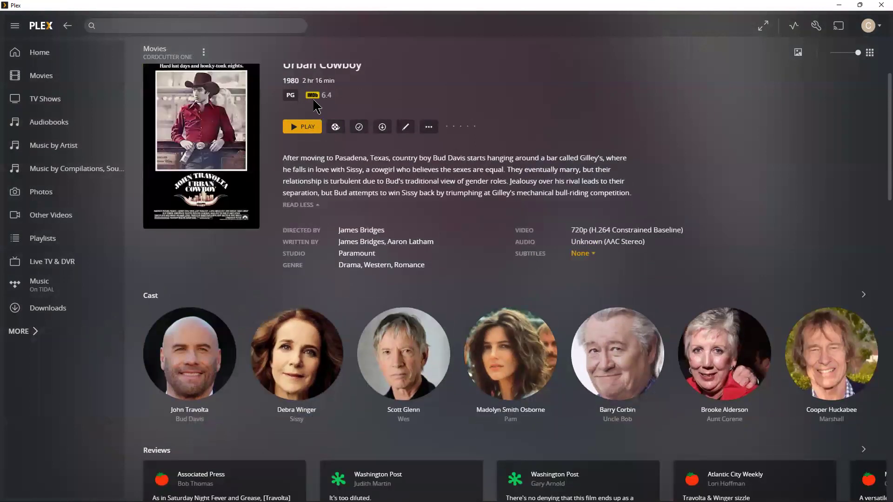
scroll(719, 195, down, 1)
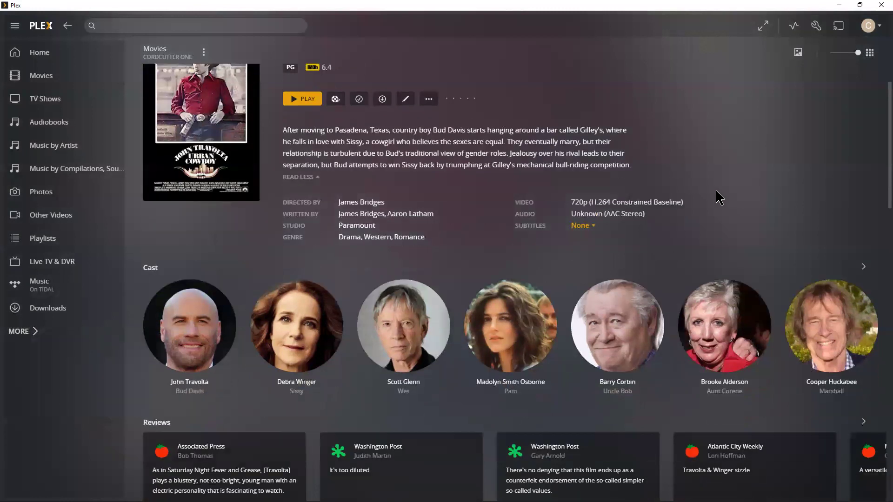
scroll(712, 198, down, 2)
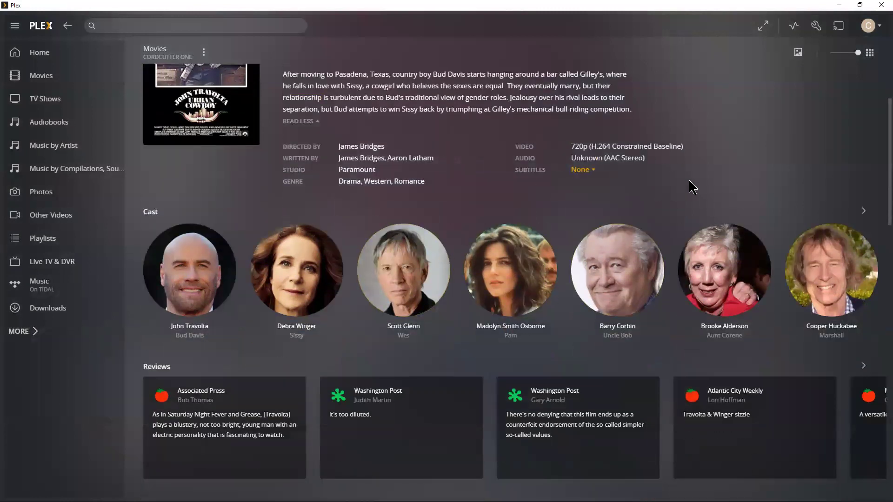
click(860, 214)
click(860, 214)
scroll(826, 188, down, 2)
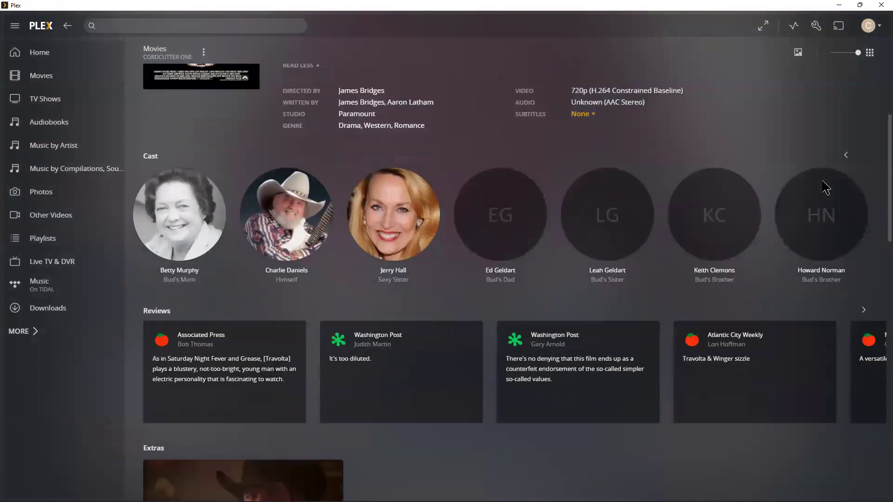
scroll(826, 187, down, 4)
scroll(824, 189, down, 4)
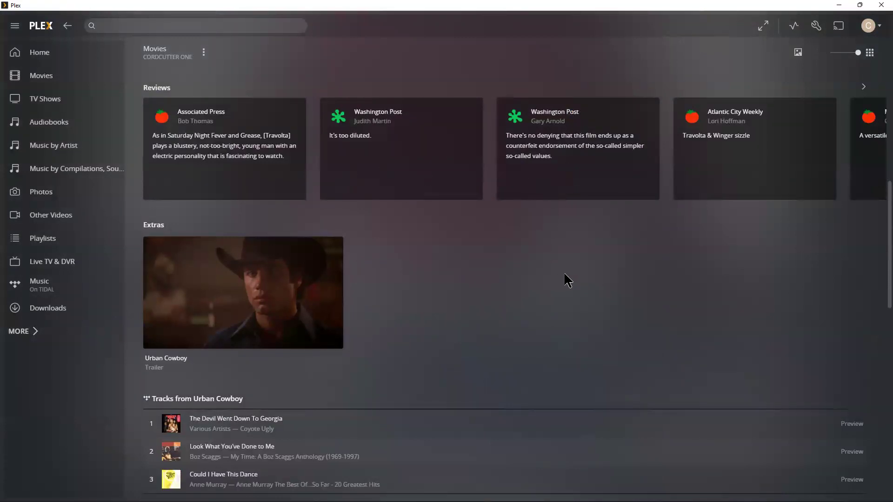
Expand the full list of tracks from Urban Cowboy and play the preview of The Devil Went Down To Georgia
scroll(565, 279, down, 5)
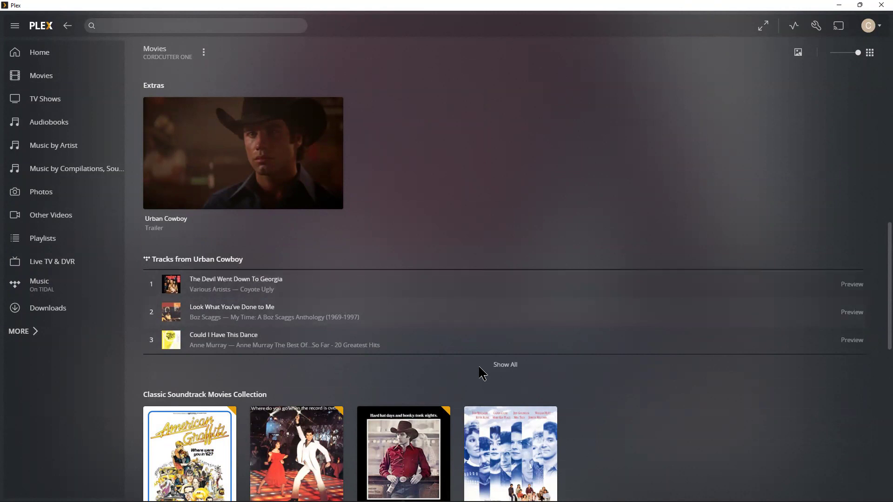
click(512, 368)
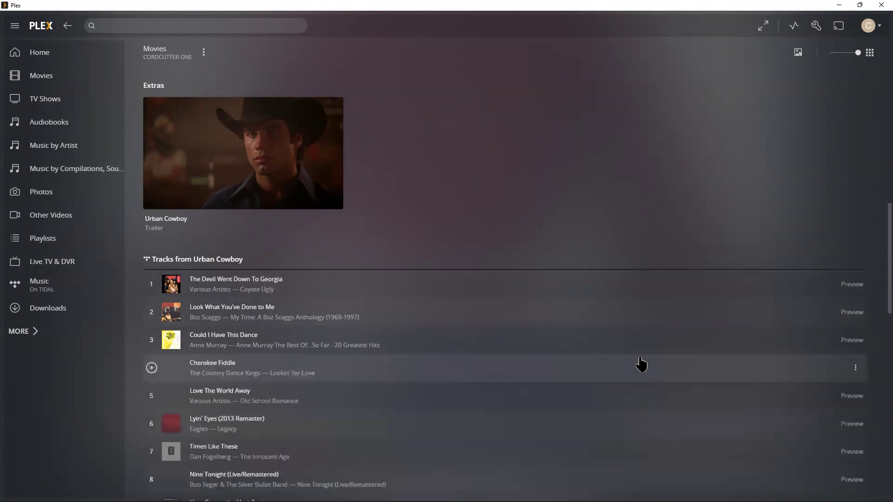
scroll(641, 365, down, 1)
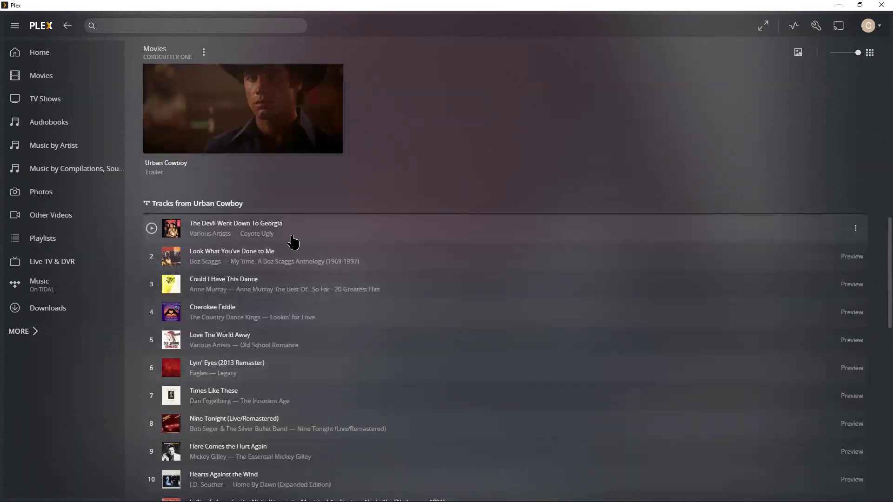
click(151, 228)
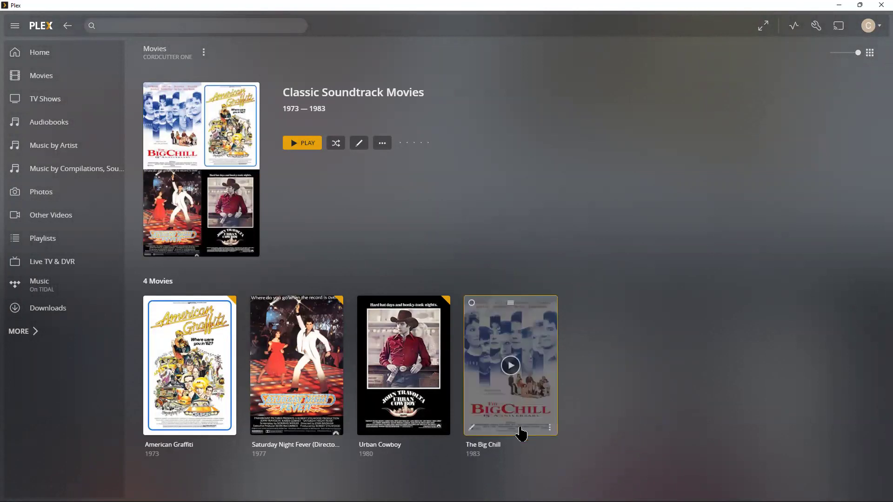
Open The Big Chill from the Classic Soundtrack Movies collection and look over its details, cast, reviews and extras
click(475, 445)
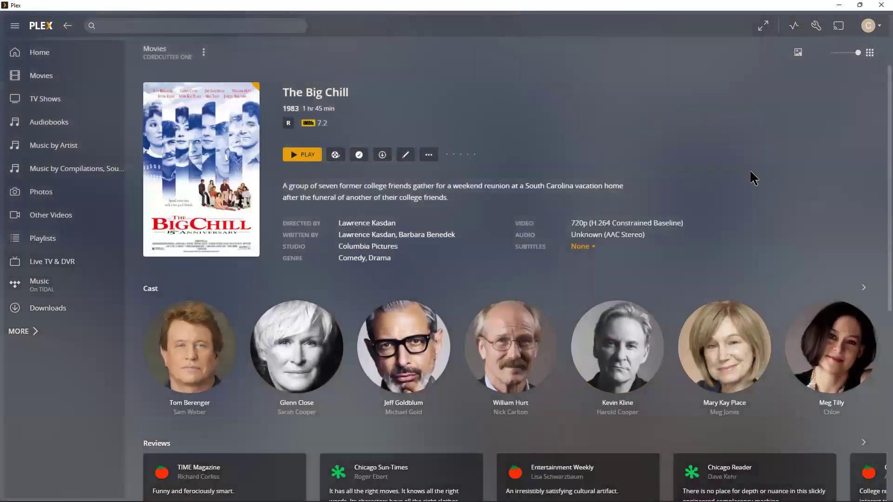
scroll(752, 179, down, 1)
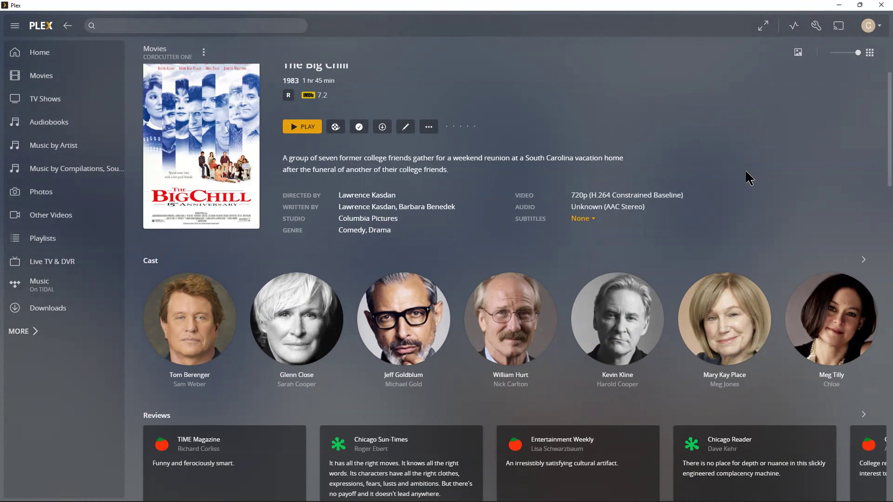
scroll(750, 178, down, 1)
scroll(749, 178, down, 4)
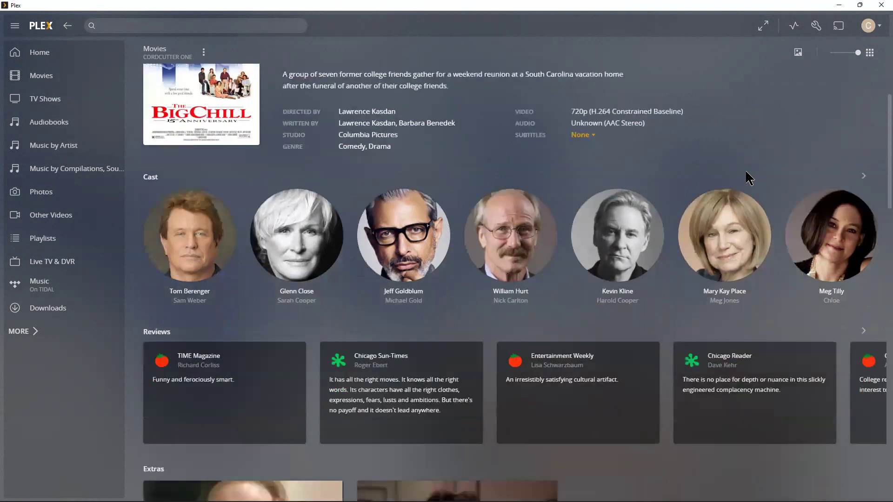
scroll(749, 178, down, 8)
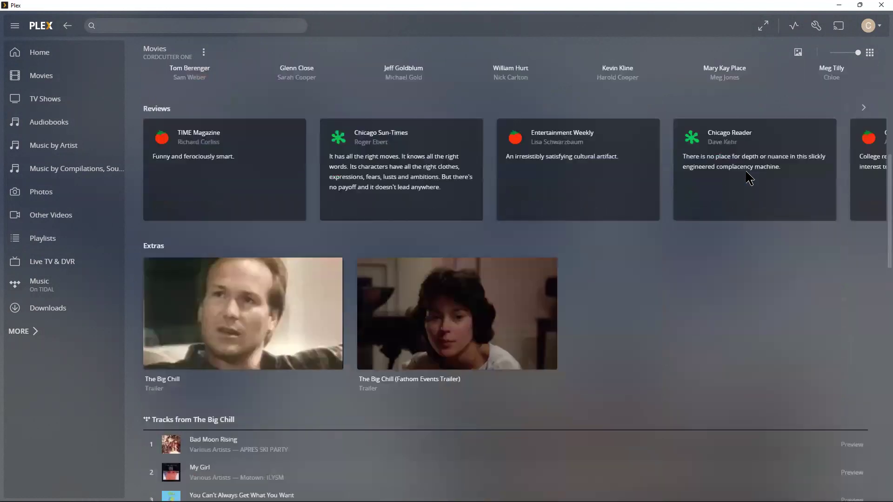
scroll(682, 277, down, 4)
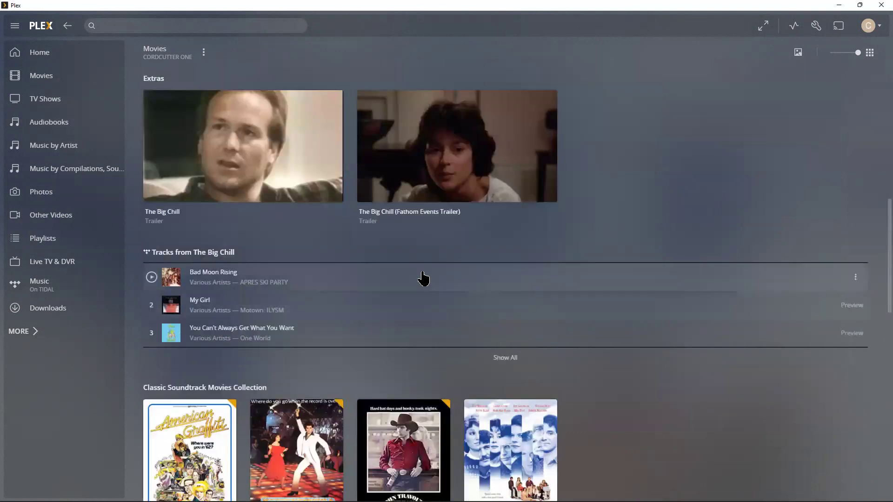
Show all tracks from The Big Chill, briefly play the Bad Moon Rising preview, and look over the remaining songs
click(505, 358)
scroll(506, 361, down, 3)
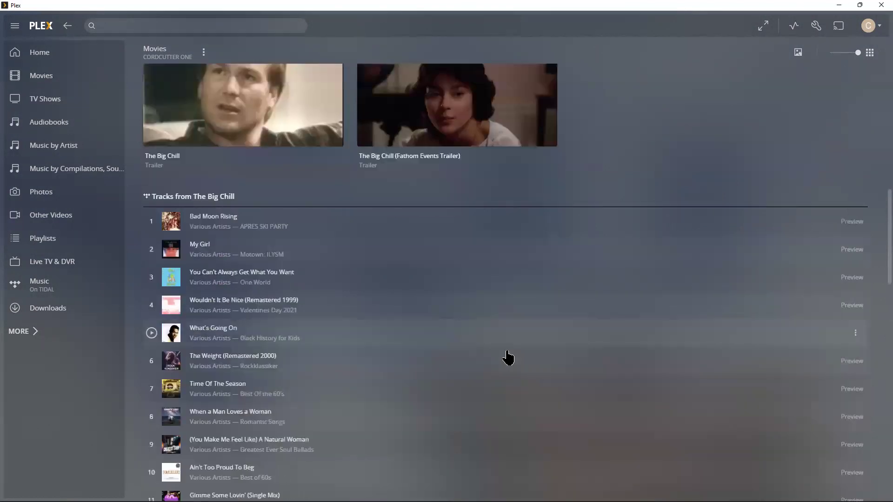
click(152, 194)
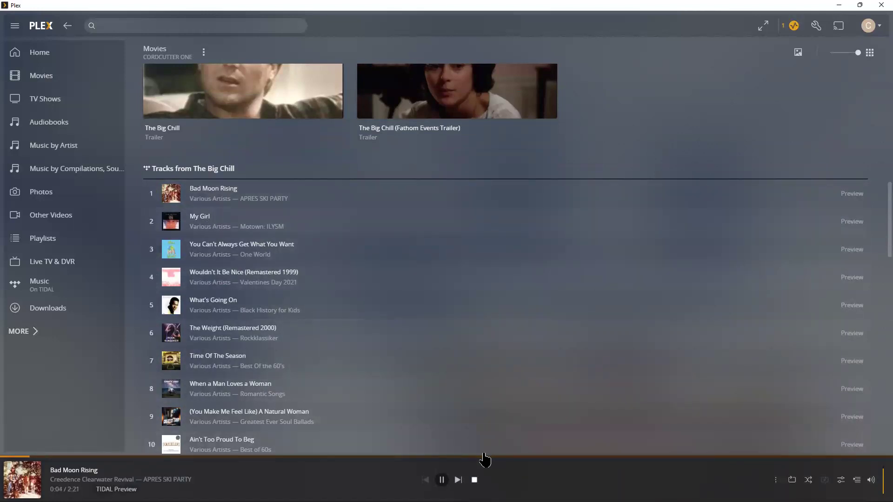
click(474, 480)
scroll(497, 370, down, 2)
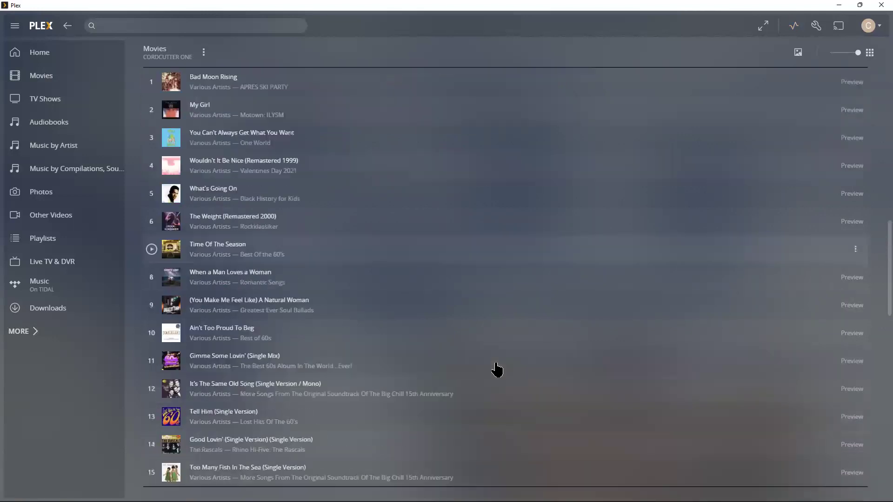
Return to the Classic Soundtrack Movies collection and look over its films
click(66, 25)
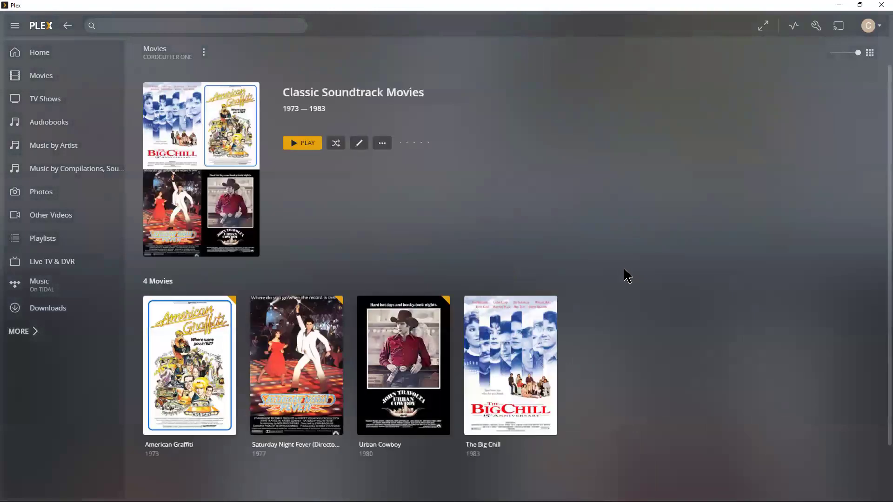
scroll(654, 280, down, 2)
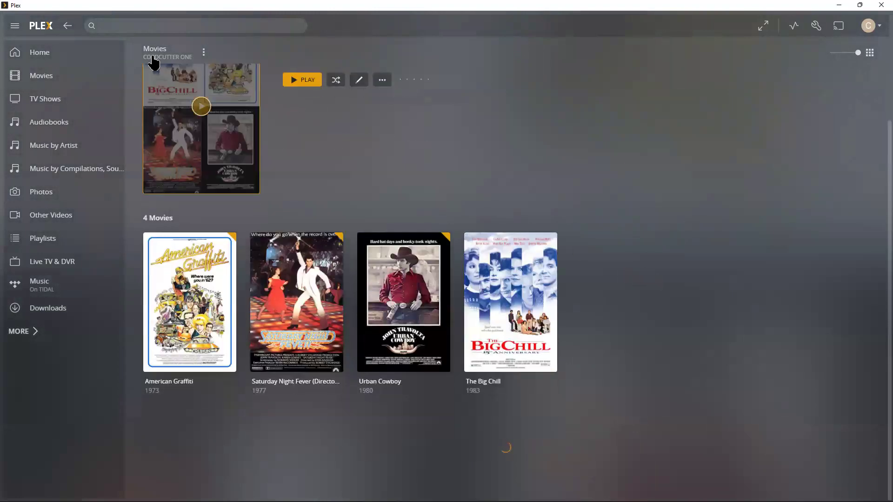
scroll(153, 62, up, 2)
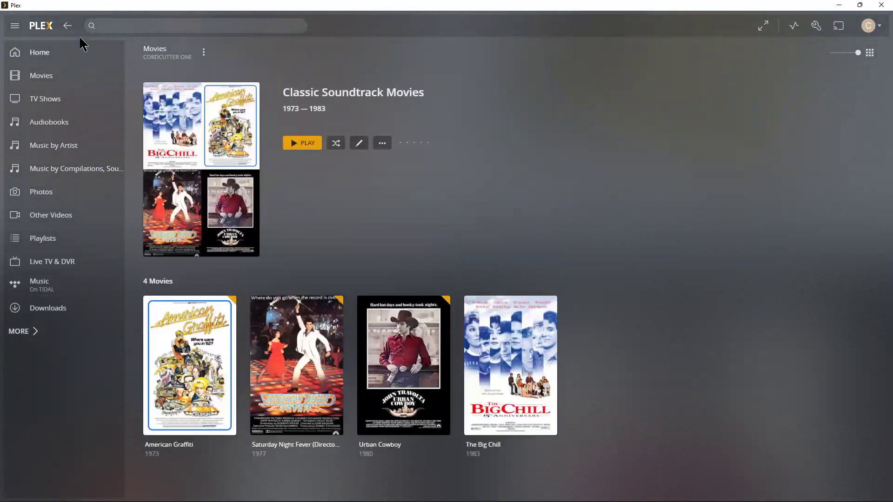
Go back to the movie collections list and switch to the full movie library
click(67, 26)
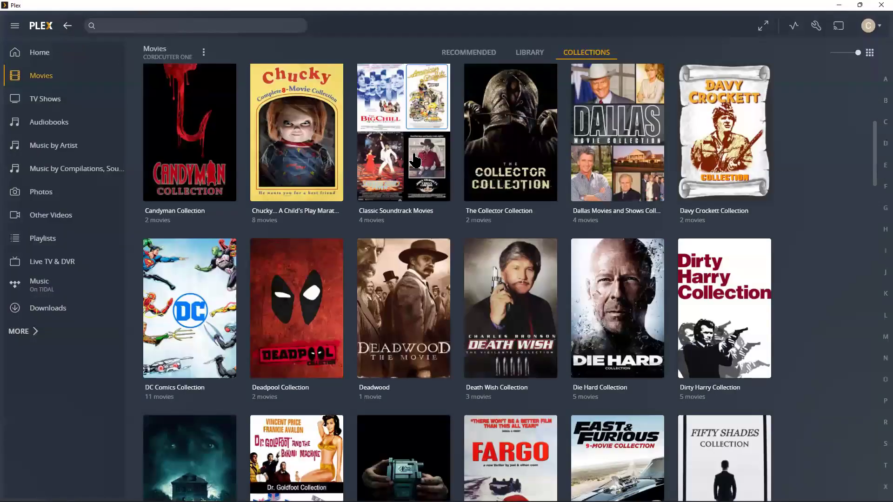
mouse_move(416, 162)
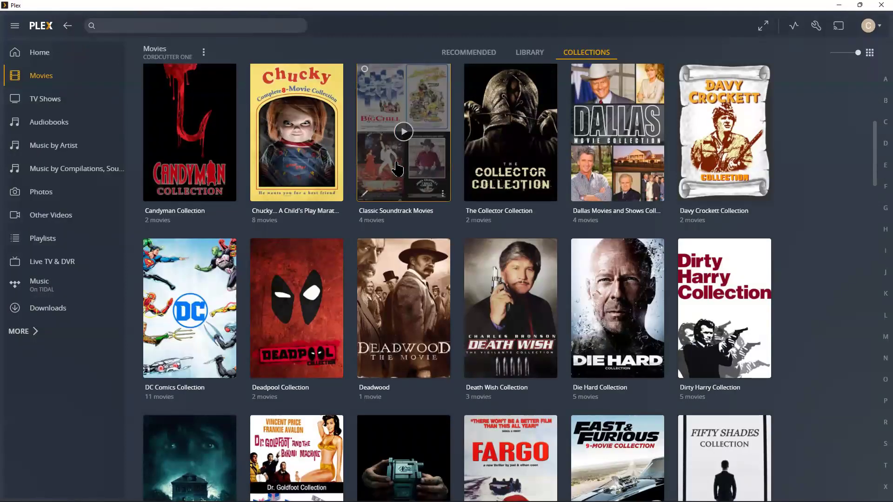
click(527, 53)
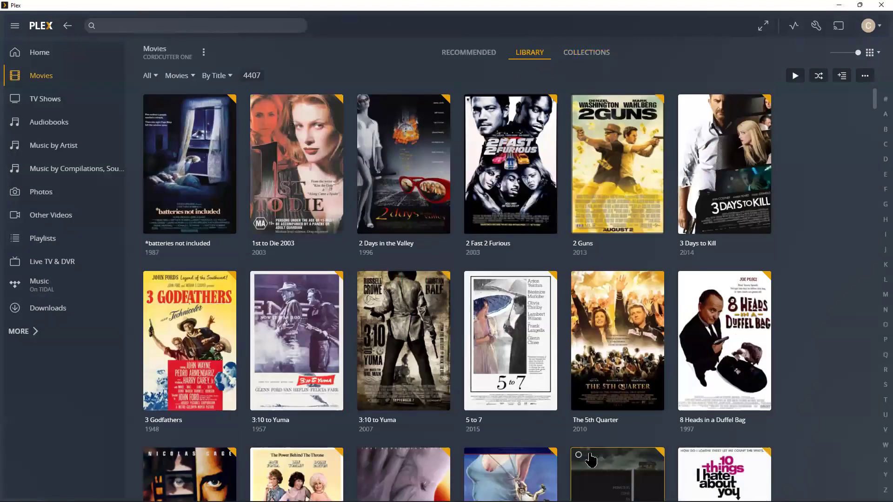